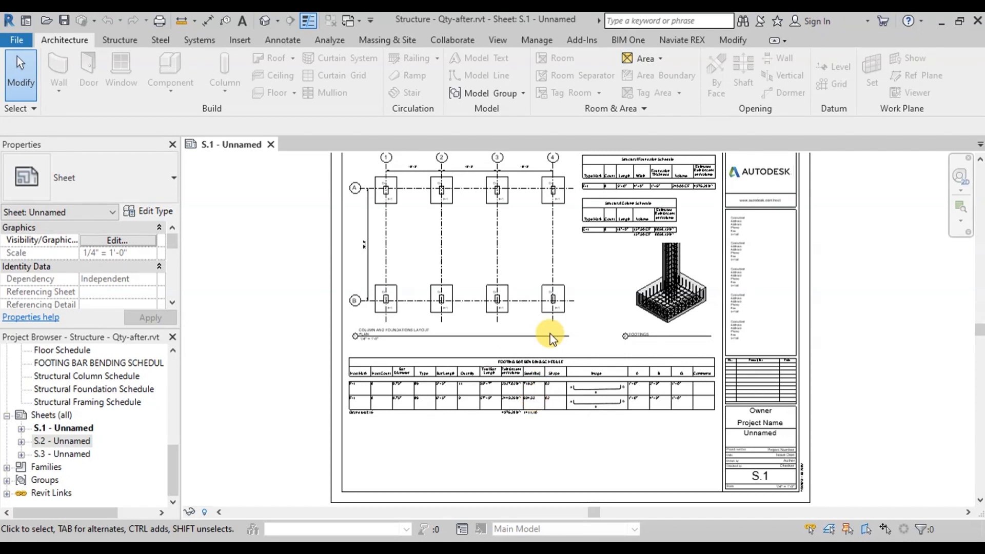
Create a new schedule for the Structural Rebar category named COLUMN BAR BENDING SCHEDULE, keeping it a building component schedule
scroll(672, 249, "up", 5)
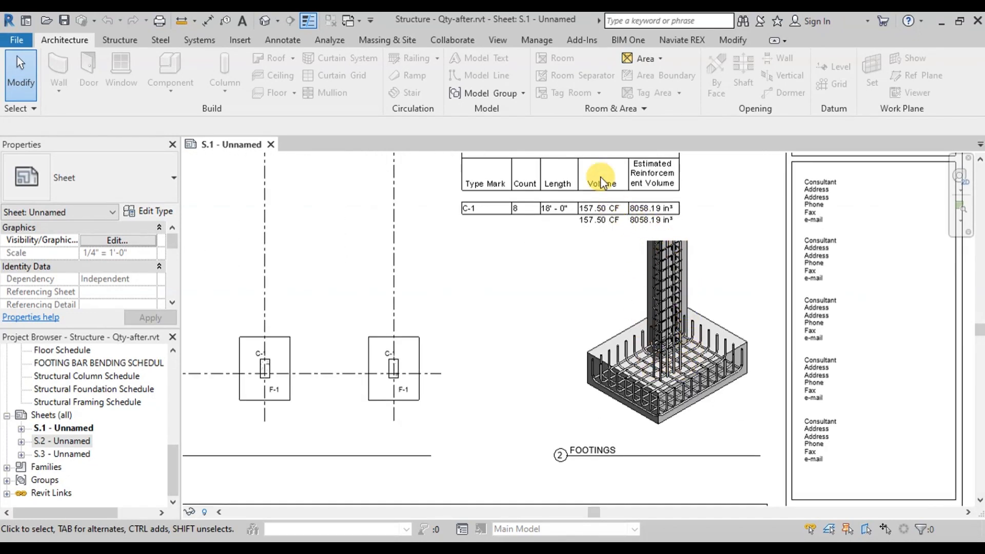
left_click(507, 41)
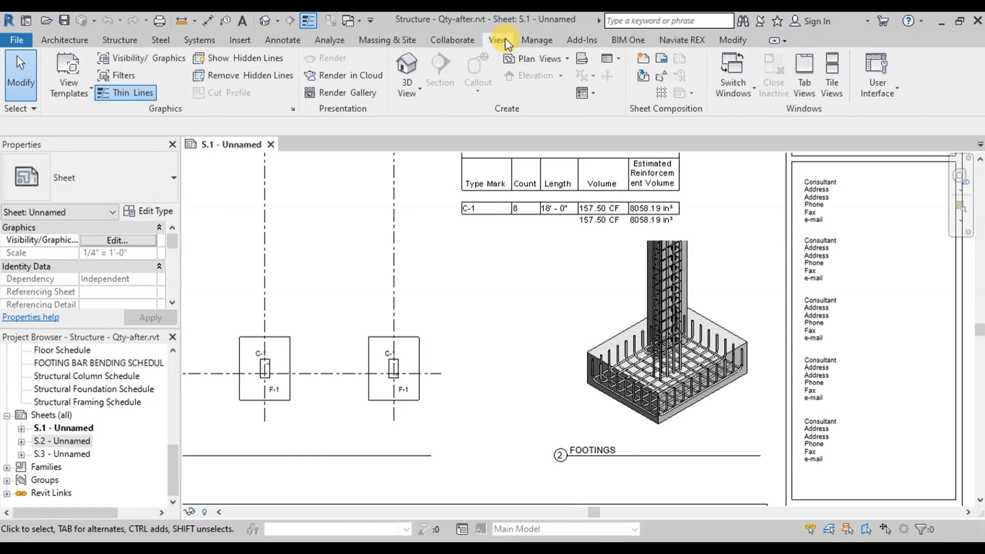
left_click(609, 60)
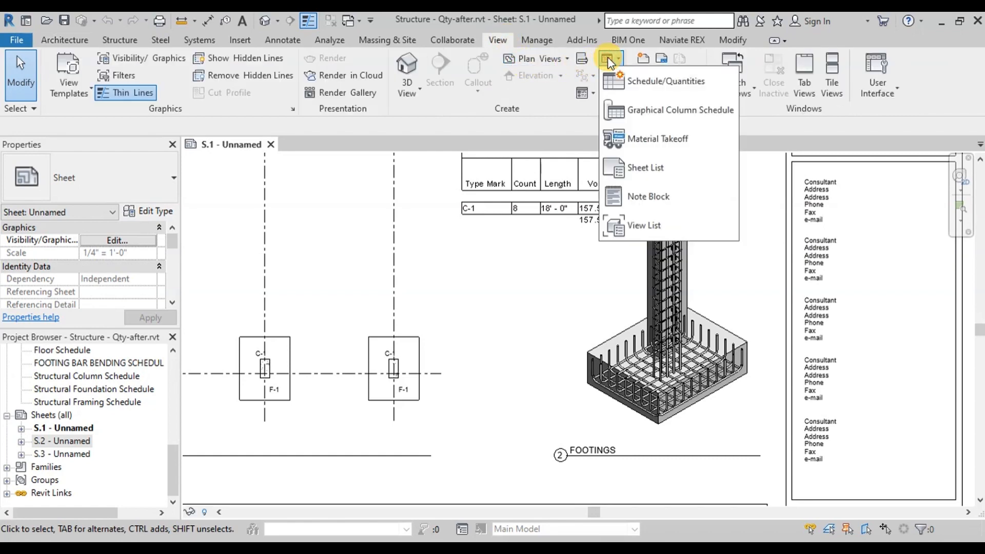
left_click(624, 86)
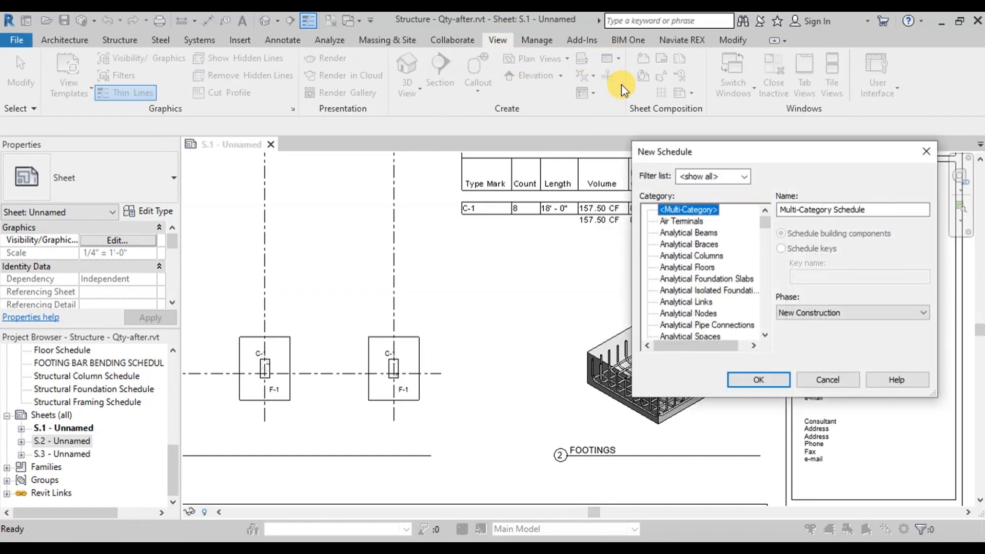
left_click(707, 279)
key("r")
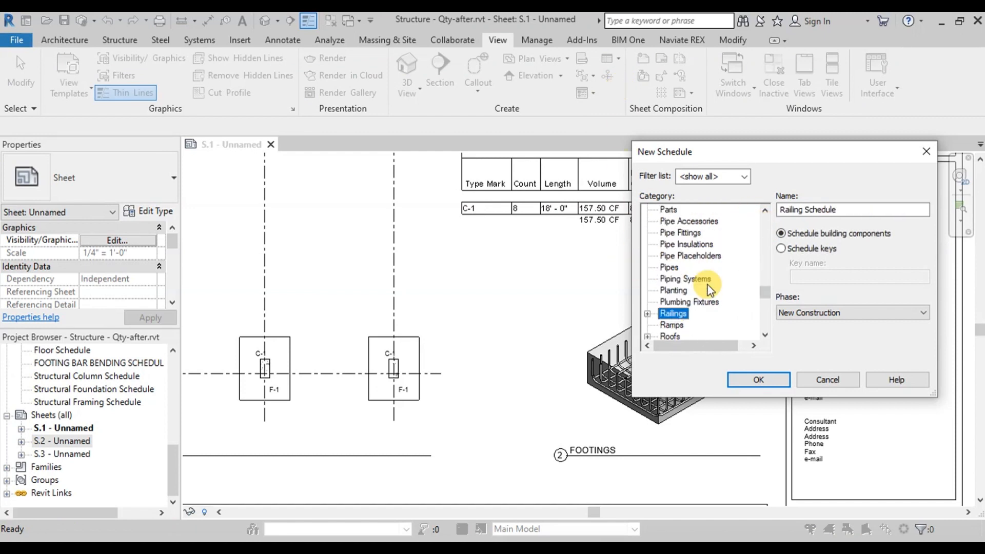
scroll(709, 288, "down", 7)
left_click(700, 302)
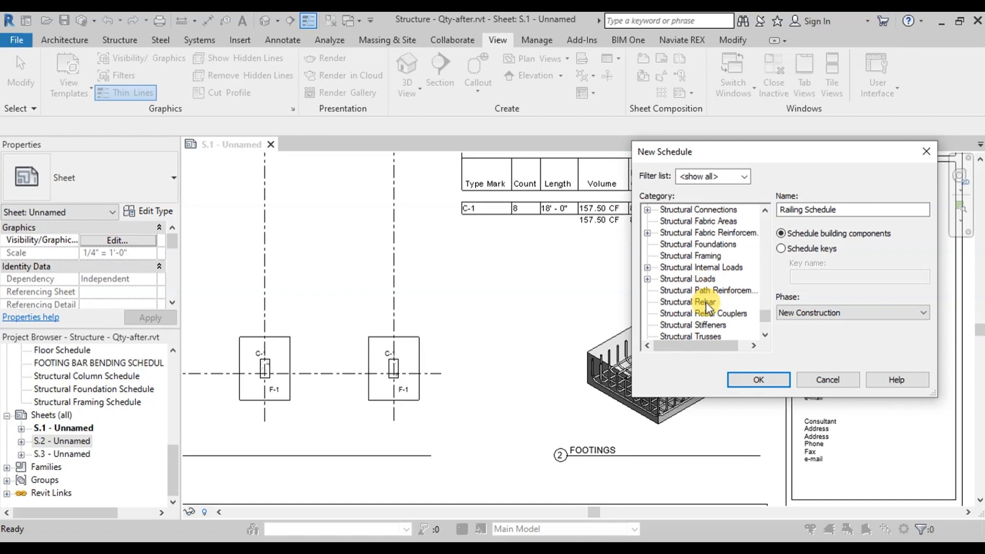
left_click_drag(848, 208, 767, 208)
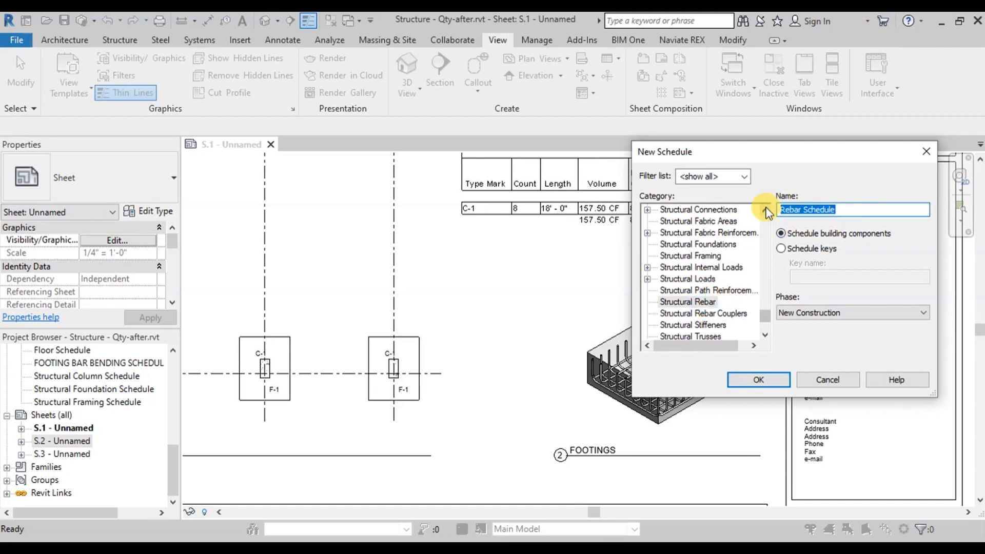
type("COLUMN BAR BENDING SCHEDULE")
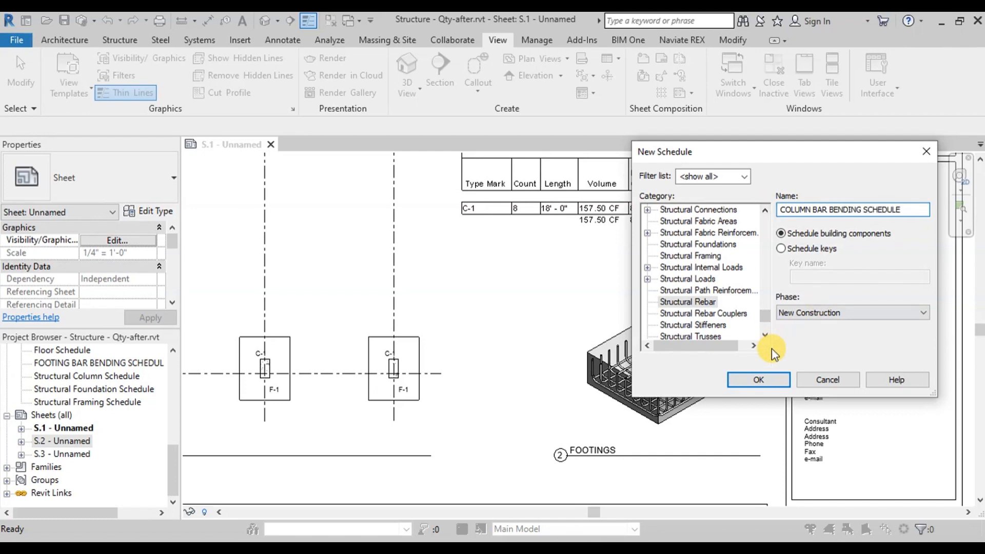
left_click(759, 380)
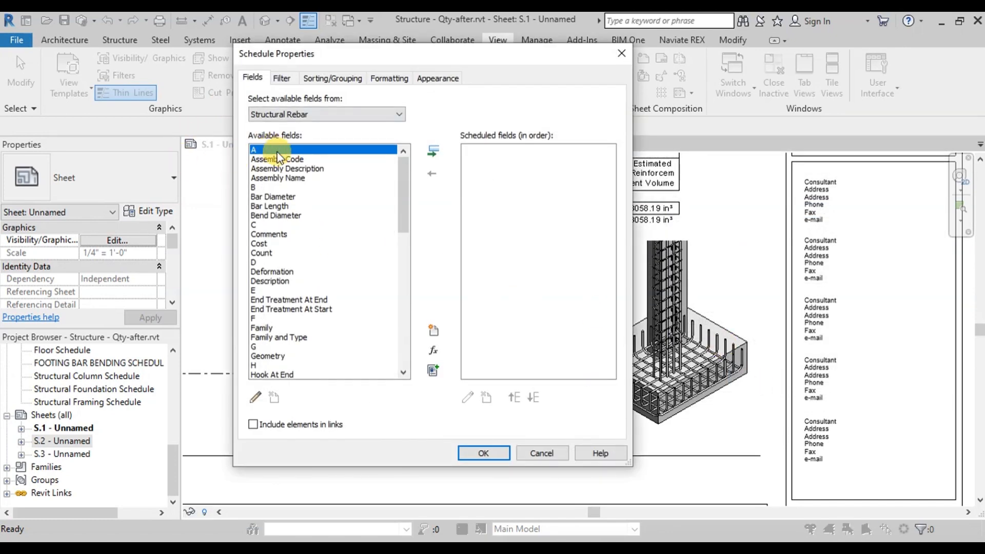
Add the Host Category, Host Mark and Schedule Mark fields to the rebar schedule, in that order
left_click(270, 246)
key("h")
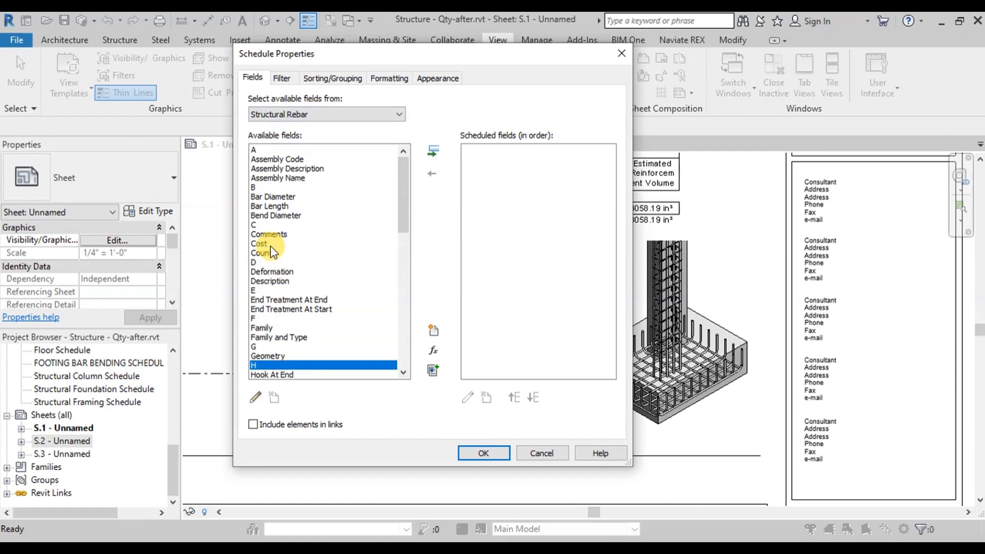
key("h")
scroll(294, 367, "down", 5)
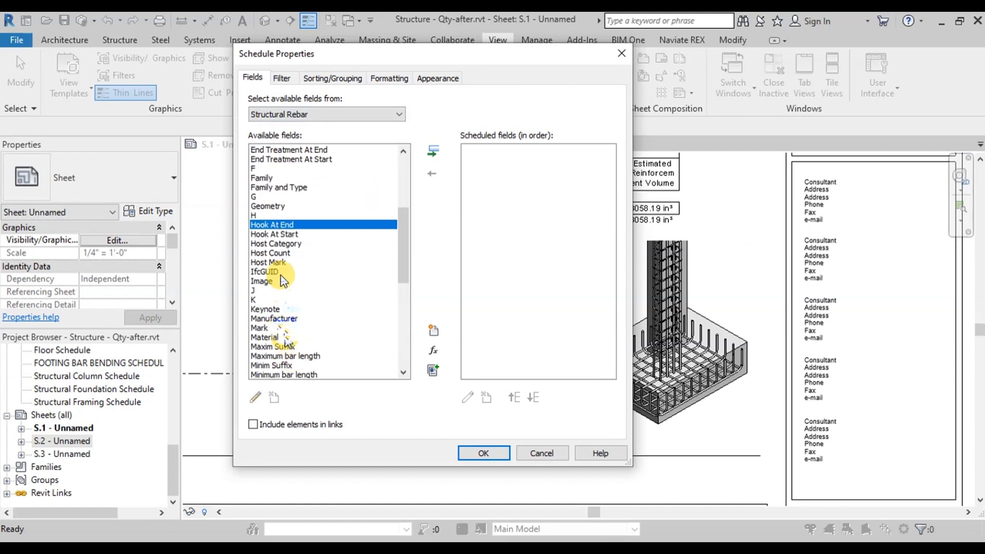
double_click(283, 244)
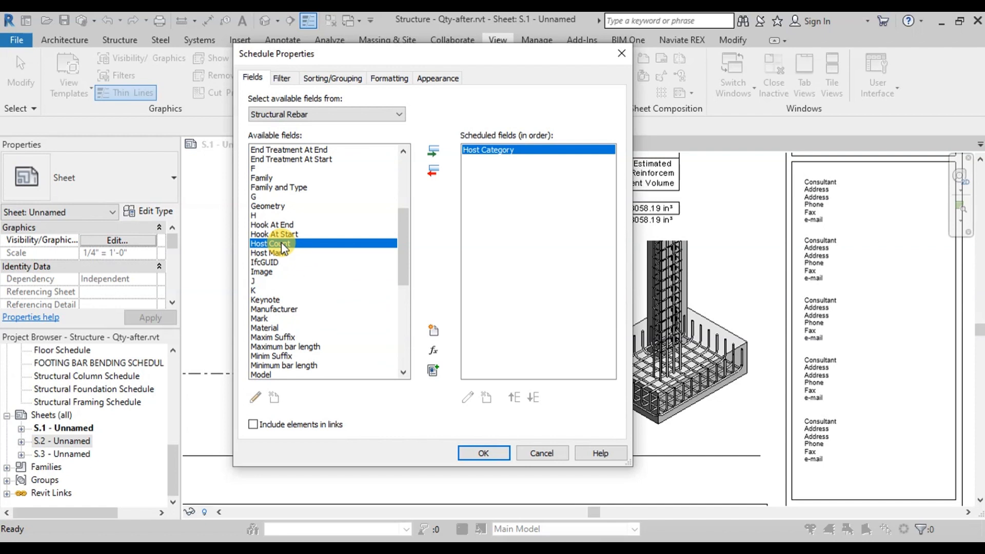
double_click(278, 254)
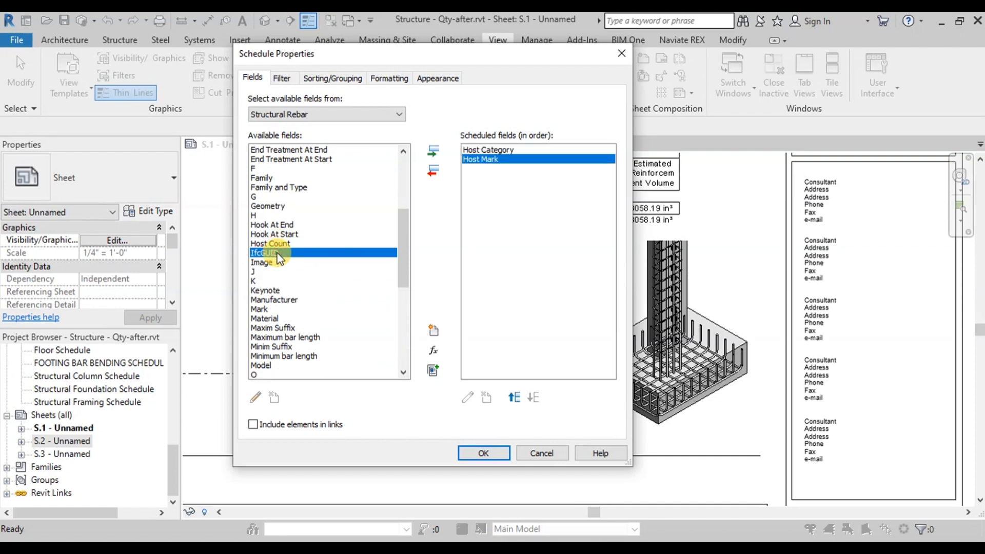
left_click(271, 244)
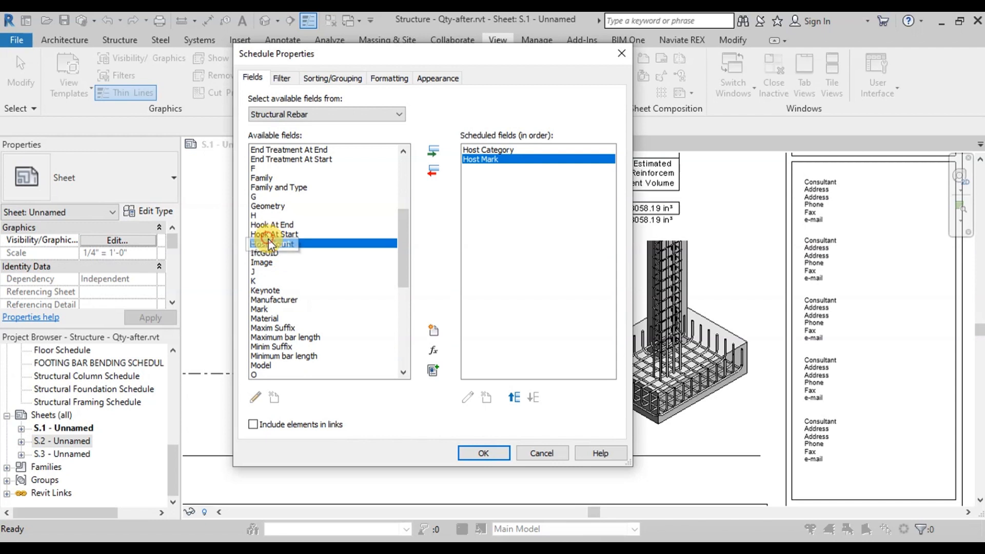
key("s")
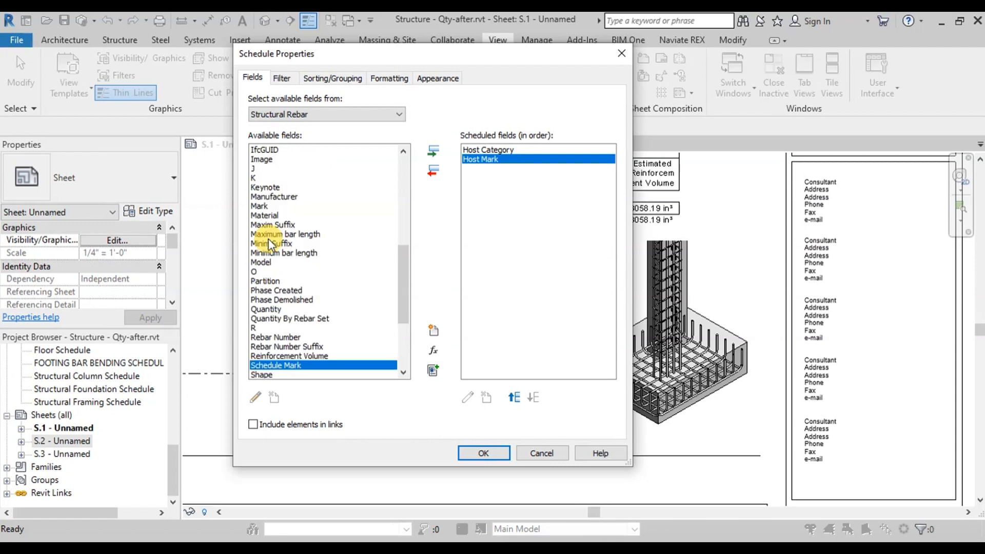
double_click(289, 366)
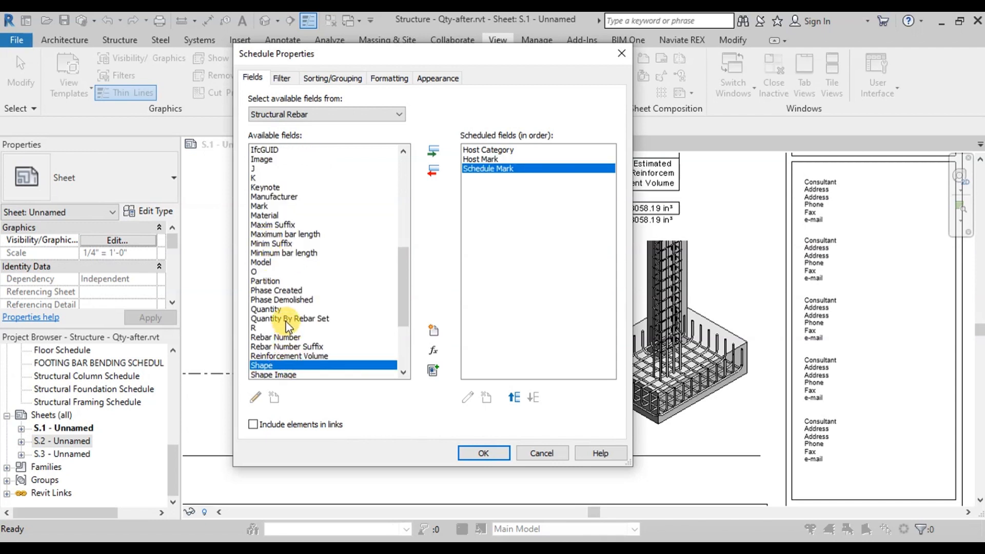
Add the Bar Diameter, Type and Bar Length fields after Schedule Mark in the scheduled fields
key("b")
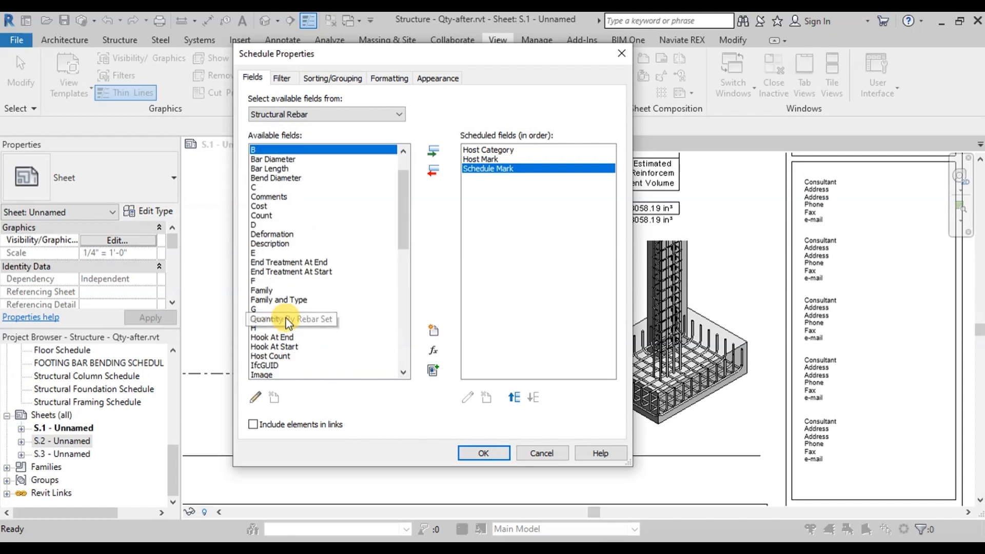
double_click(279, 160)
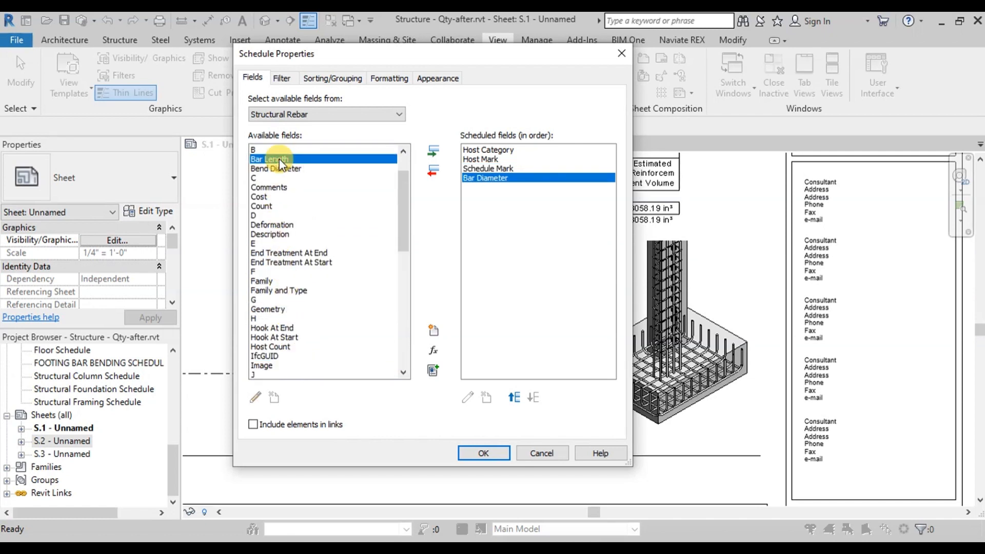
key("t")
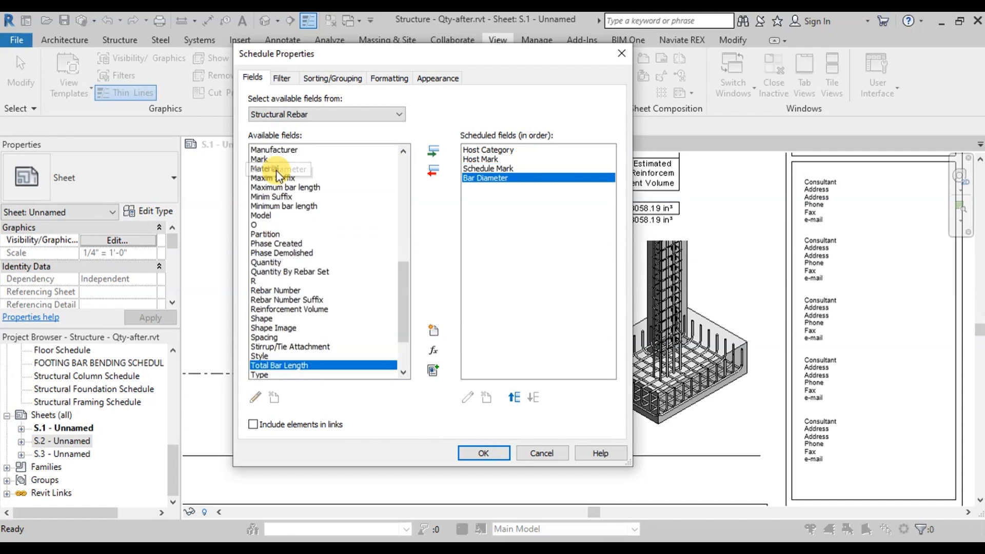
double_click(260, 376)
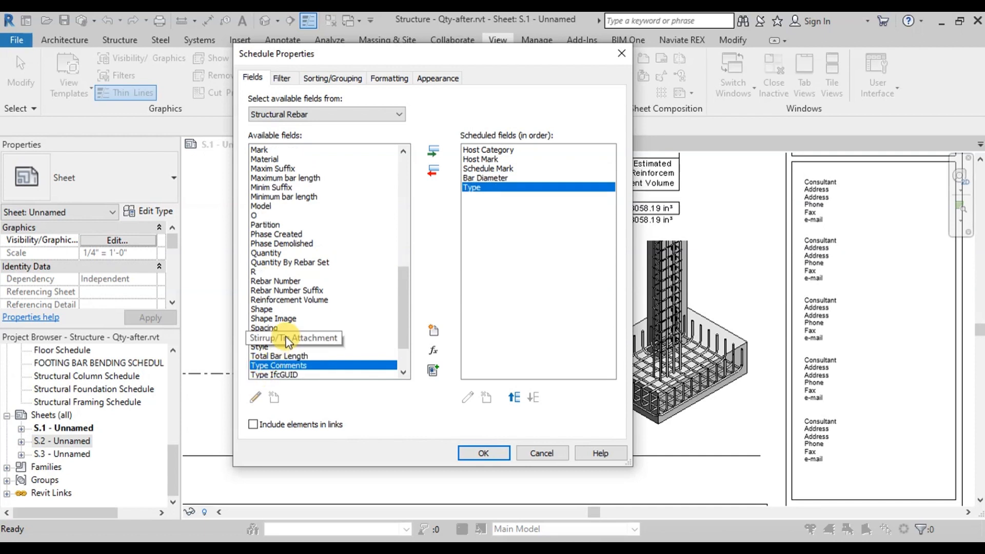
key("b")
left_click(266, 163)
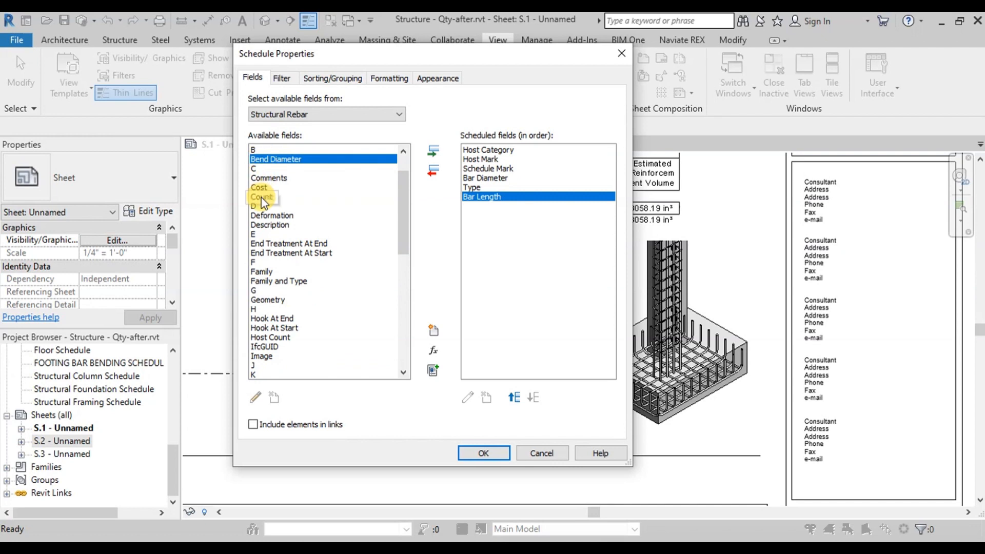
Add the Quantity, Total Bar Length and Reinforcement Volume fields after Bar Length in the scheduled fields
key("q")
double_click(270, 366)
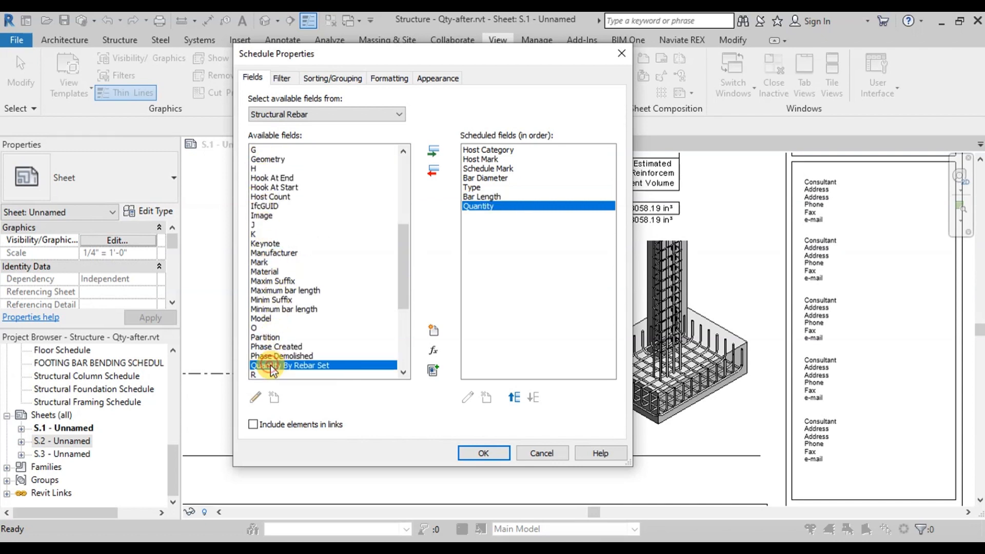
key("t")
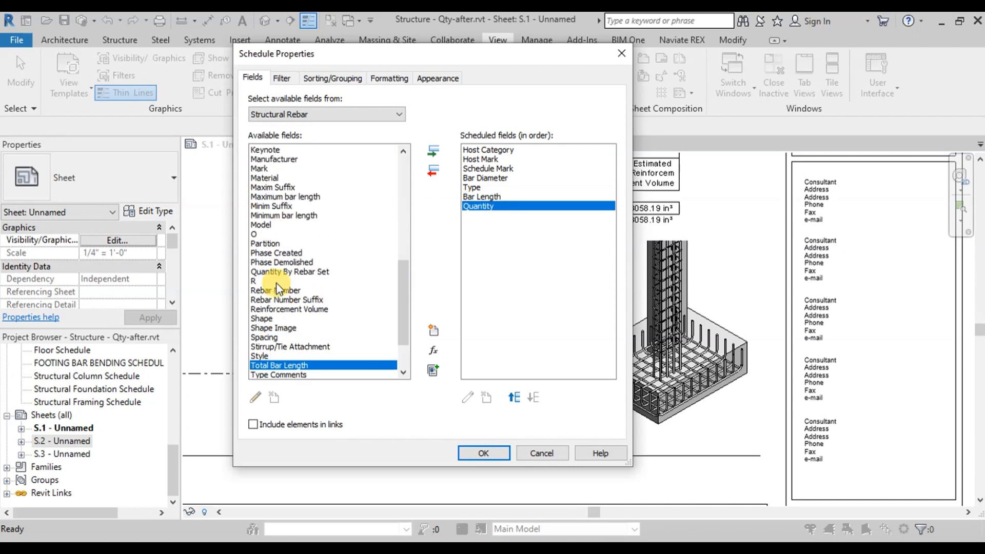
double_click(272, 367)
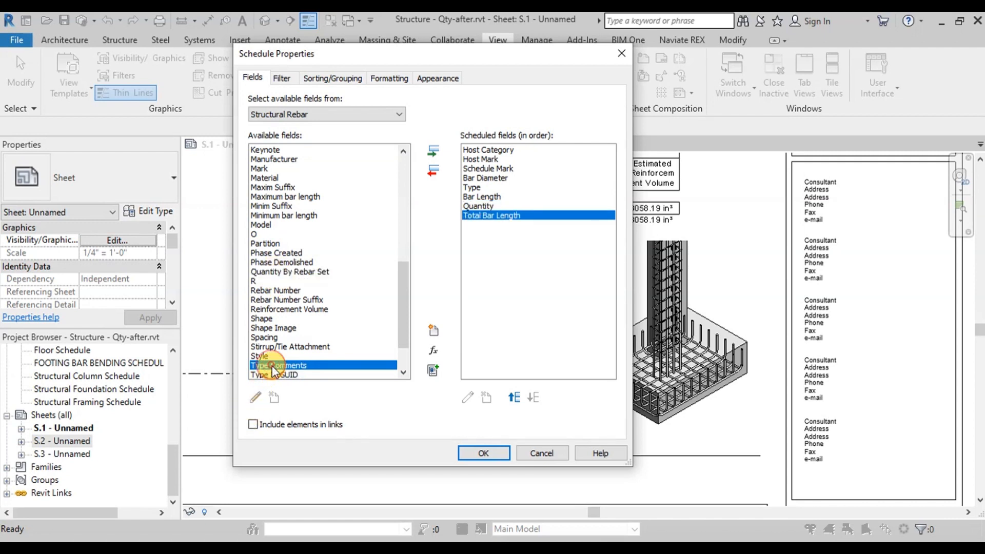
key("r")
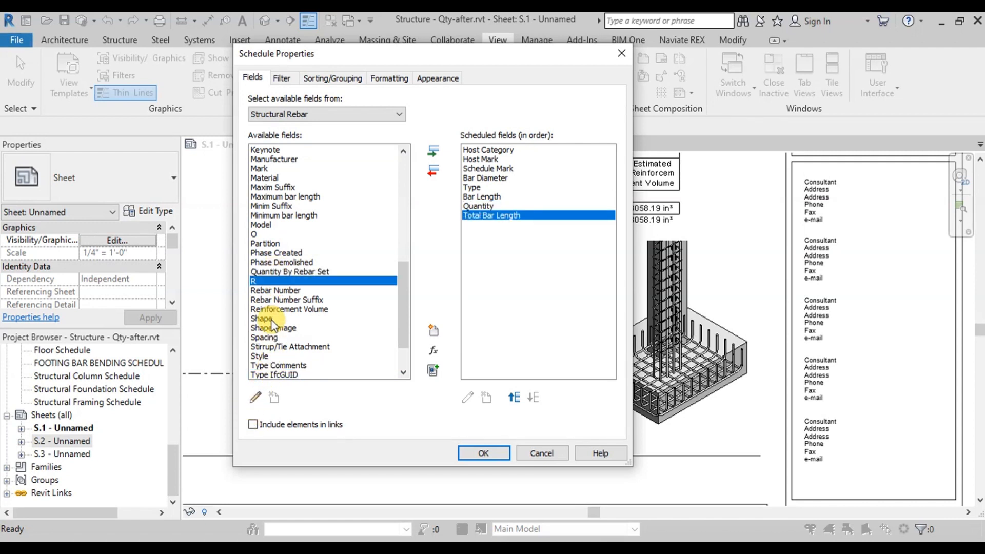
left_click(300, 310)
double_click(300, 310)
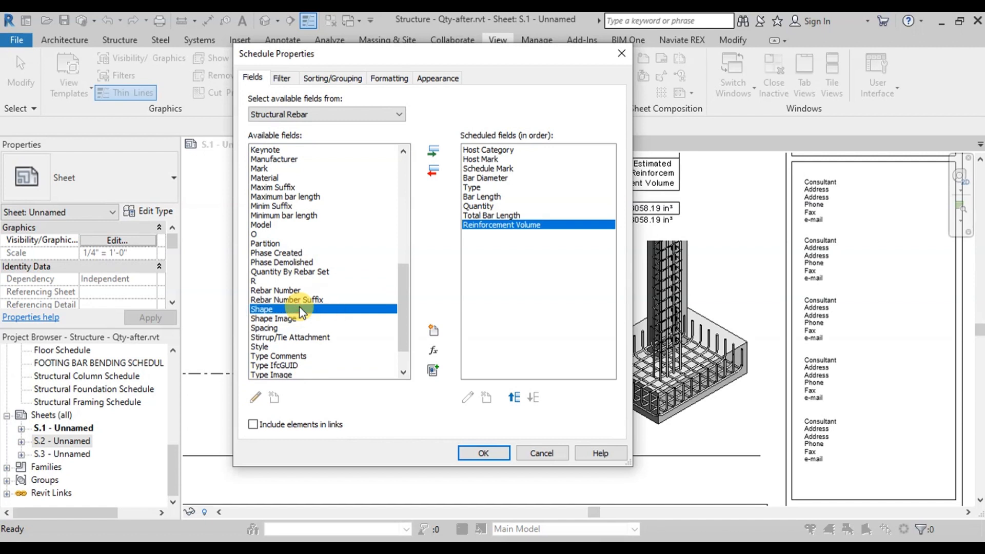
Add the Shape and Image fields after Reinforcement Volume in the scheduled fields
double_click(268, 309)
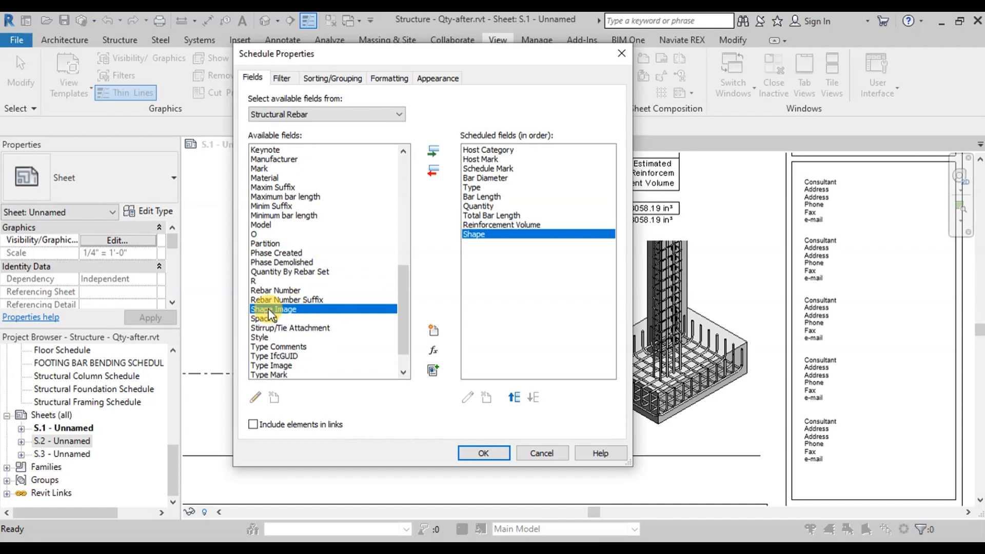
key("i")
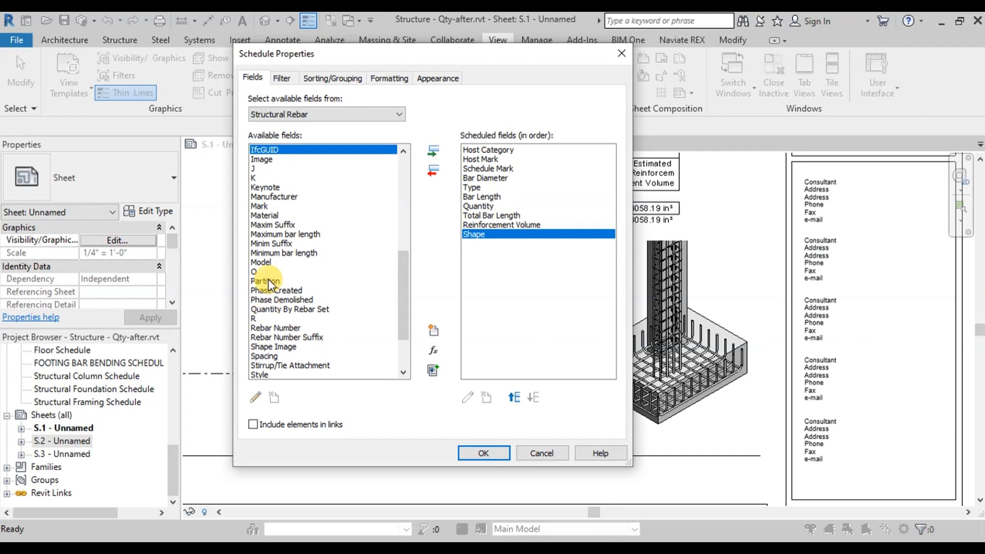
double_click(266, 159)
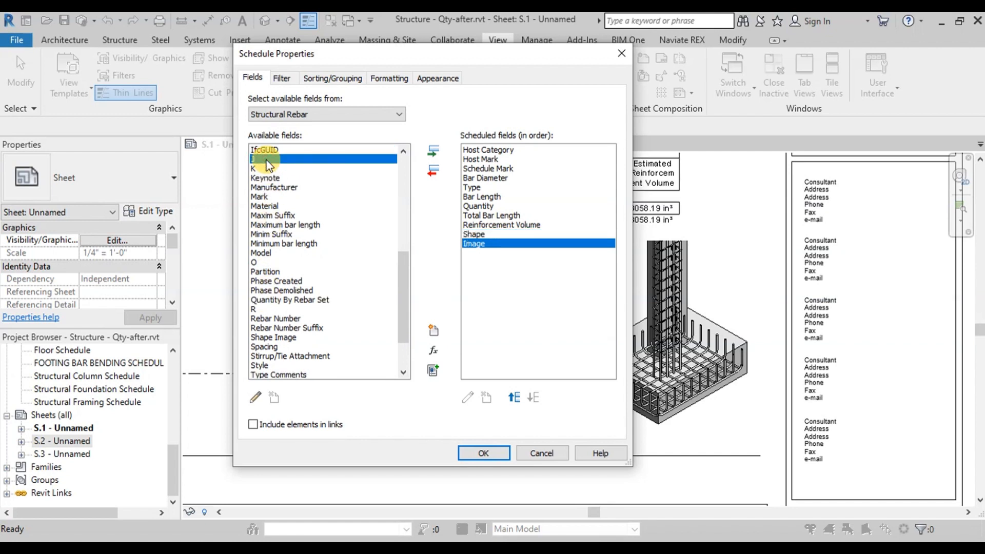
Add the bar dimension fields A, B, C, D, E and G, followed by Comments, to the end of the scheduled fields
scroll(267, 163, "up", 10)
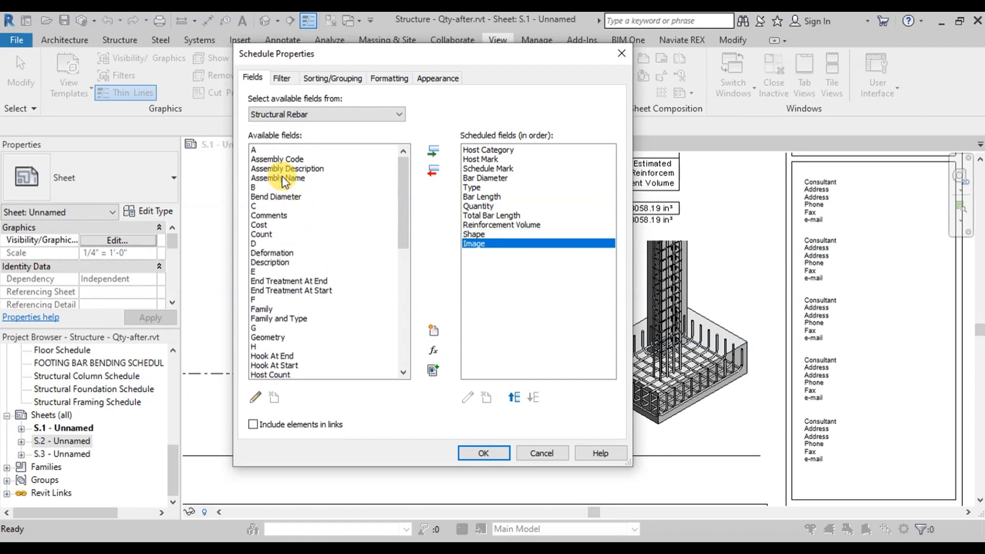
left_click(261, 149)
double_click(260, 149)
double_click(260, 178)
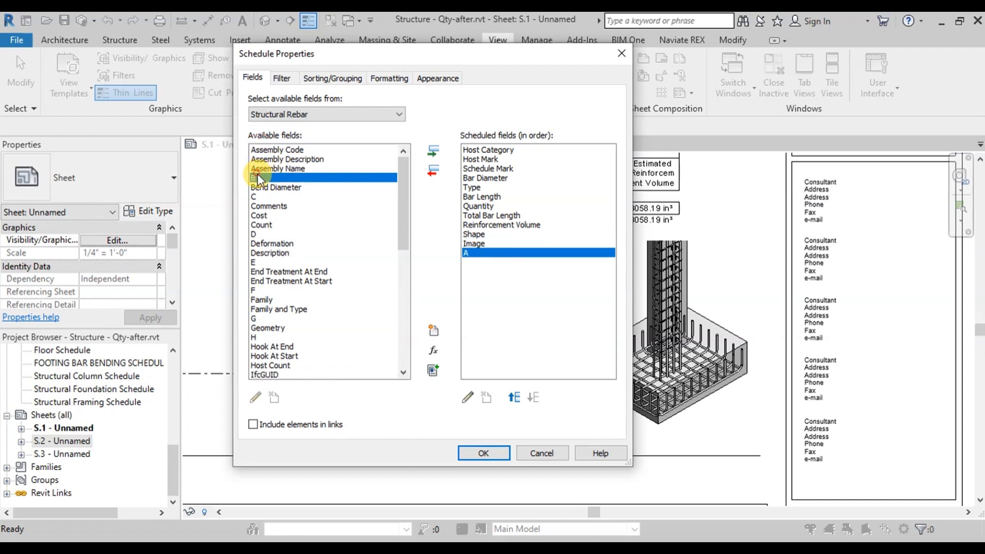
left_click(260, 188)
double_click(260, 189)
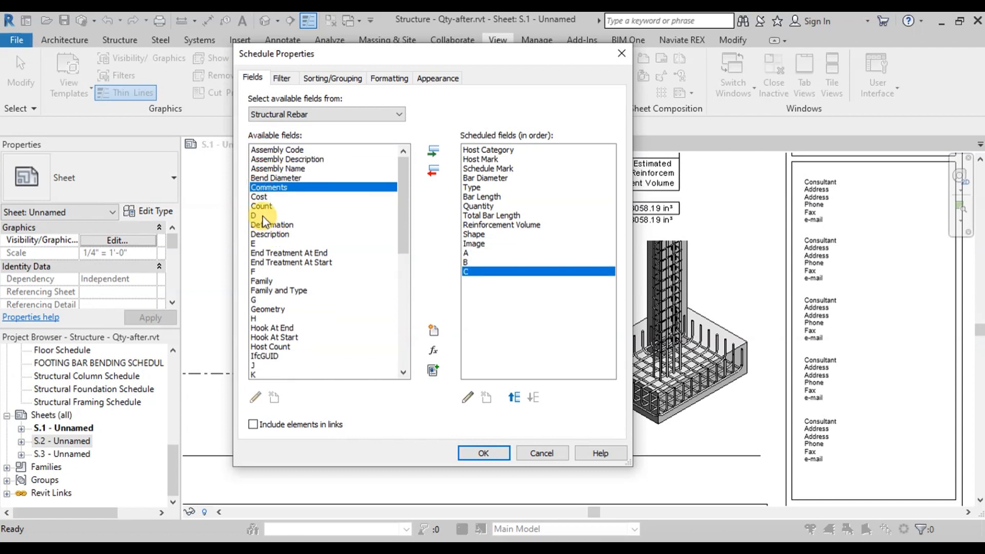
double_click(259, 216)
double_click(260, 234)
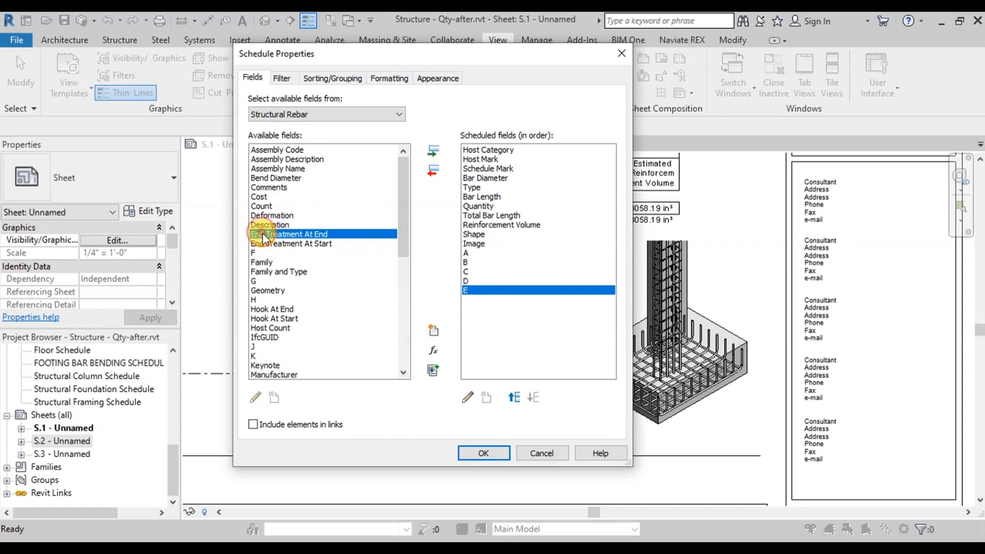
double_click(261, 281)
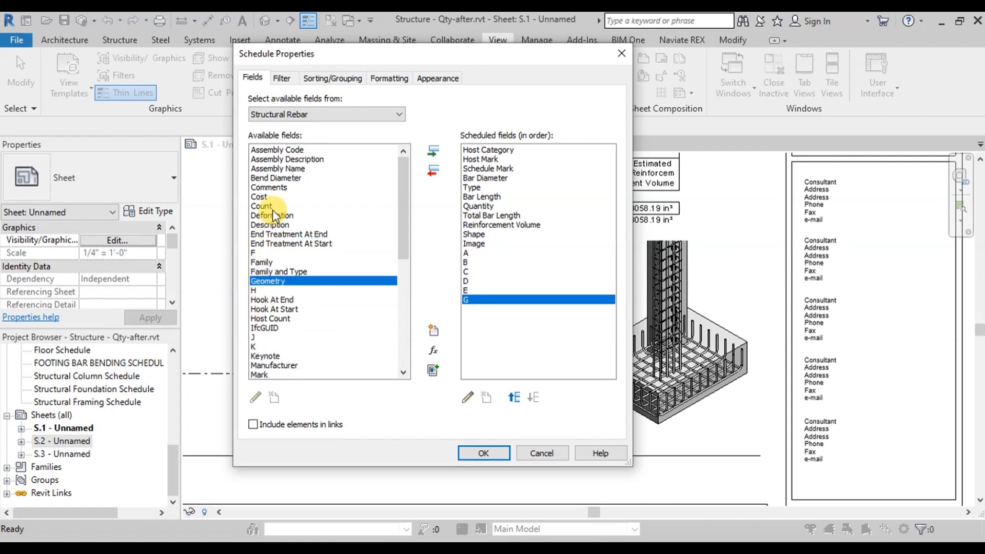
left_click(270, 188)
double_click(270, 189)
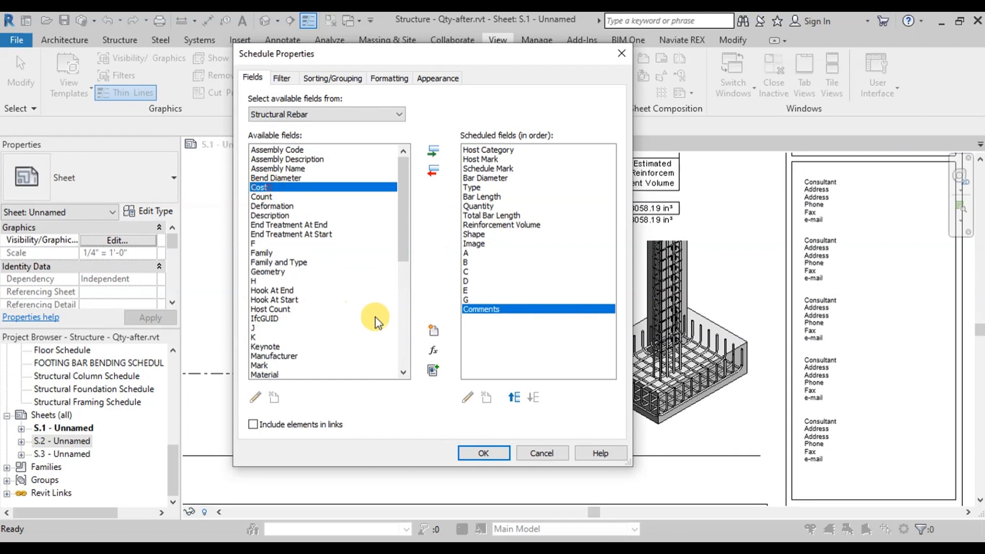
Create the column bar bending schedule from the scheduled fields and widen its Host Category column
left_click(487, 453)
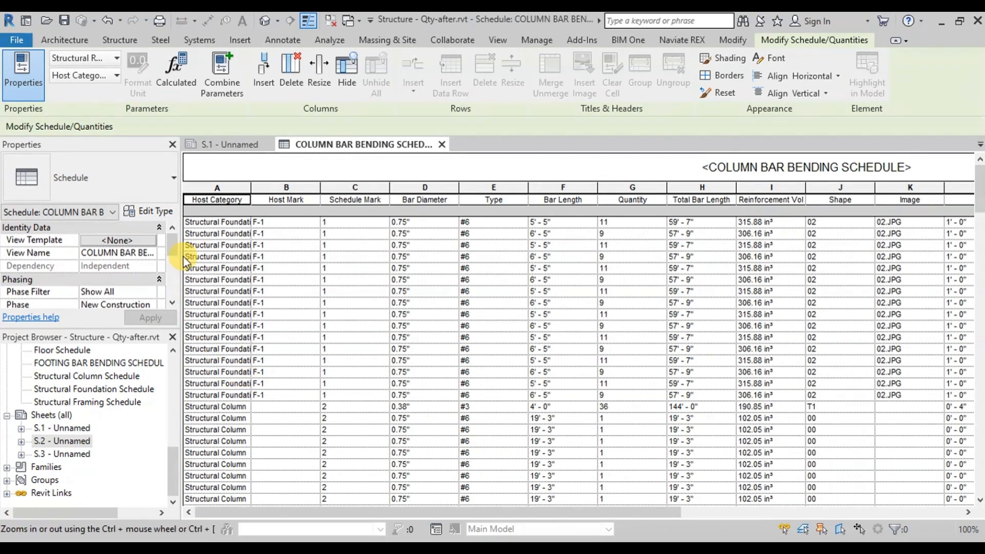
left_click_drag(251, 190, 279, 189)
Filter the schedule to rebar whose Host Category equals Structural Column
scroll(141, 267, "down", 5)
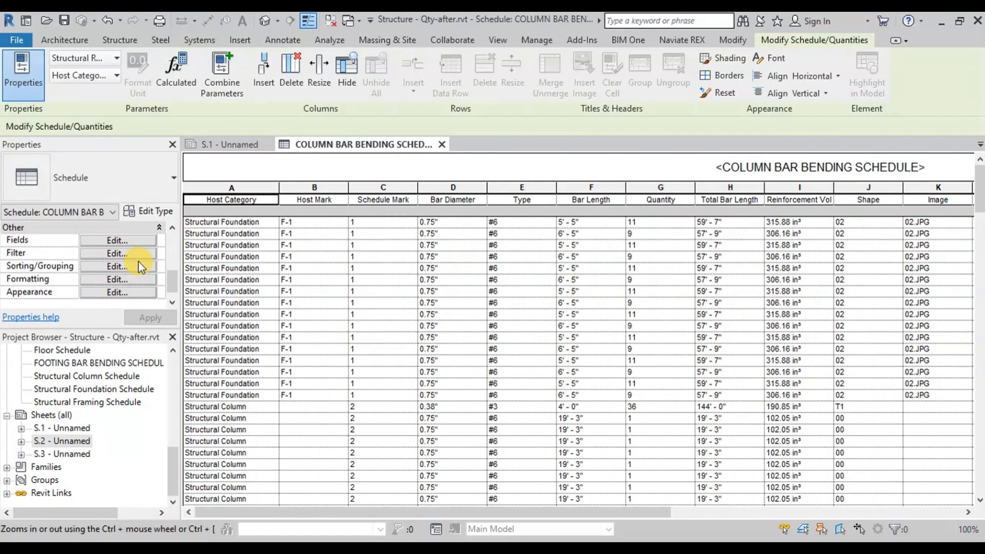
left_click(111, 255)
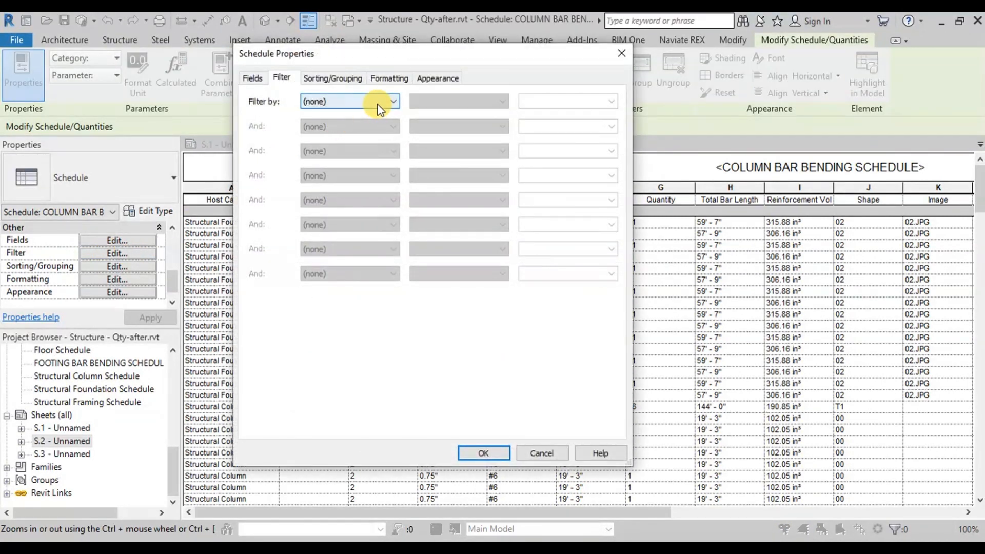
left_click(376, 103)
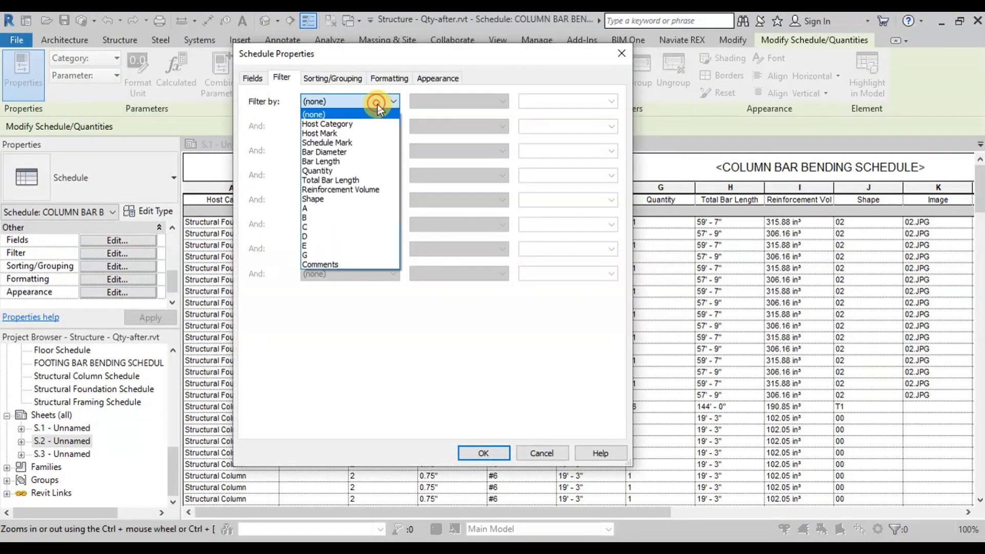
left_click(347, 123)
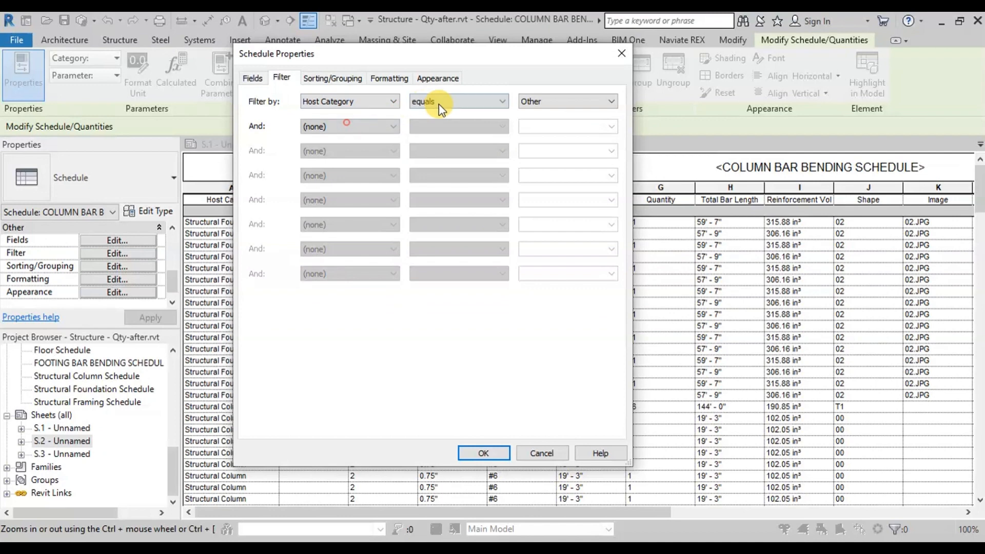
left_click(563, 100)
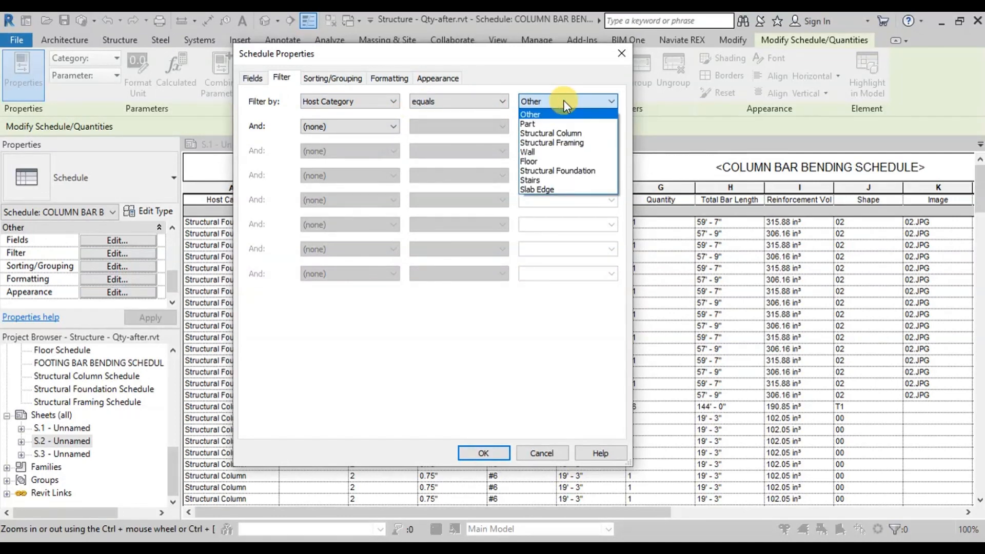
left_click(565, 133)
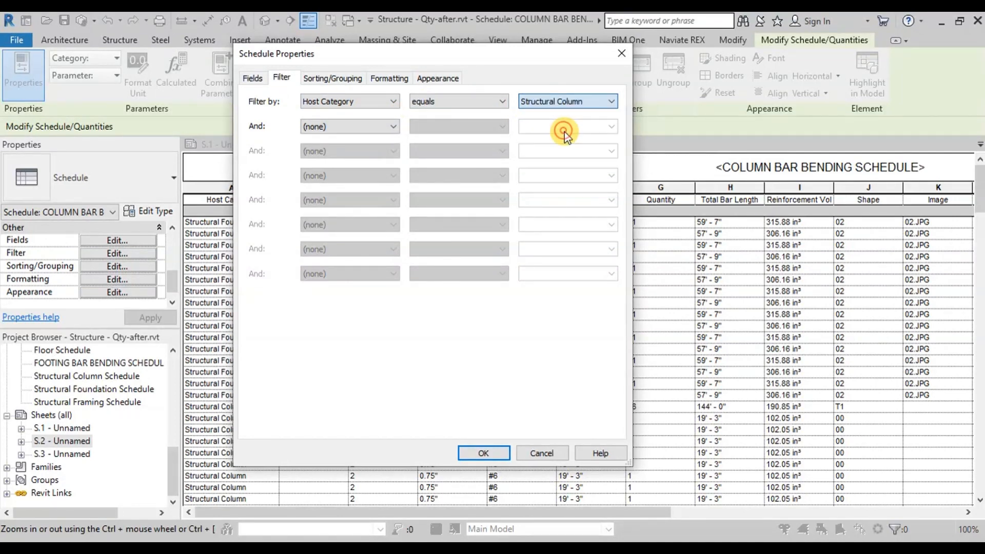
left_click(480, 454)
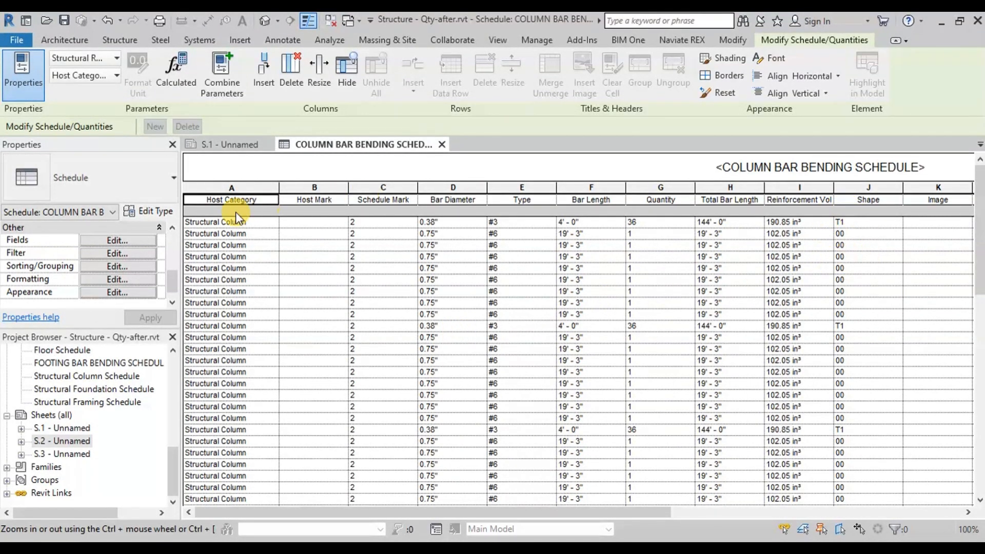
Sort the schedule by Shape in ascending order and turn off itemizing every instance
left_click(127, 267)
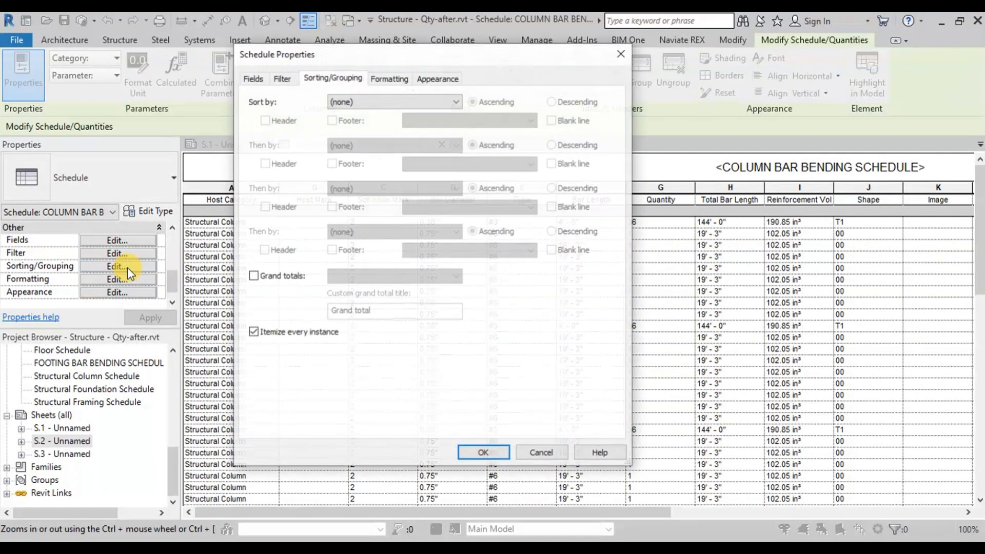
left_click(363, 101)
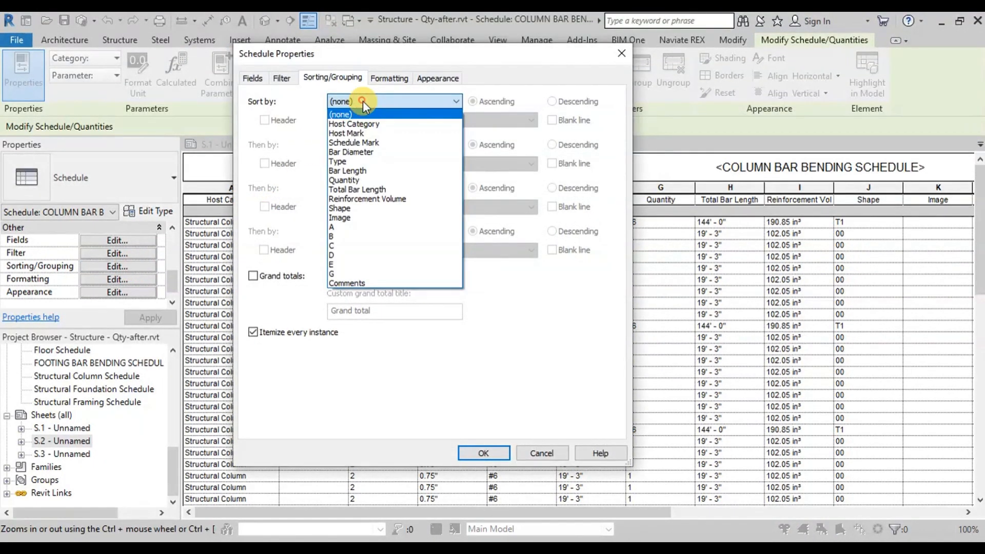
left_click(350, 210)
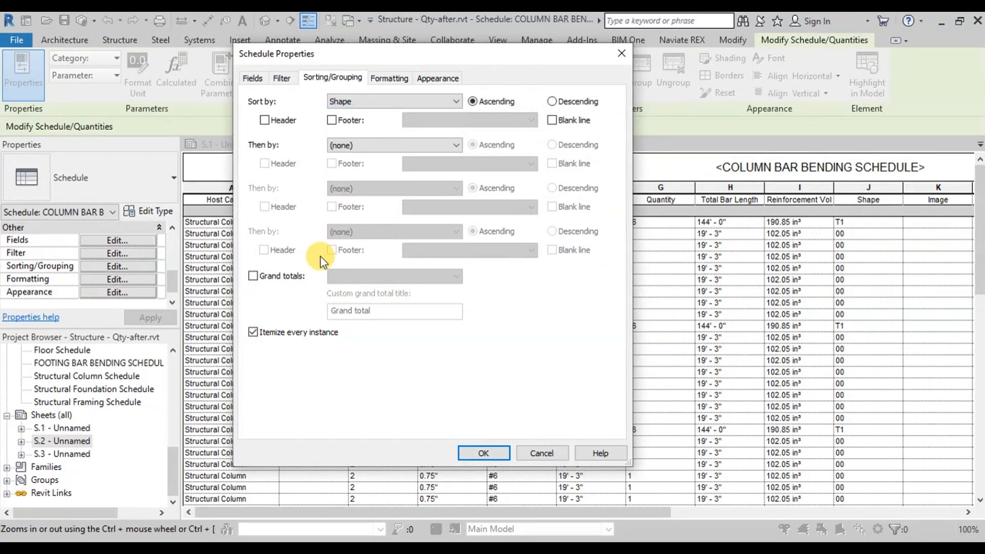
left_click(253, 333)
left_click(484, 454)
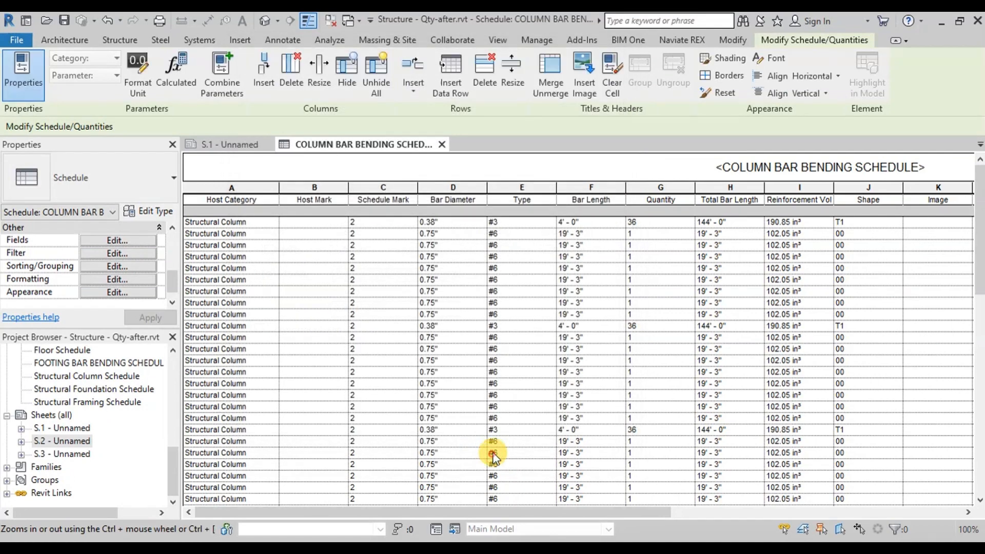
Hide the Host Category column in the schedule
left_click(235, 187)
right_click(235, 187)
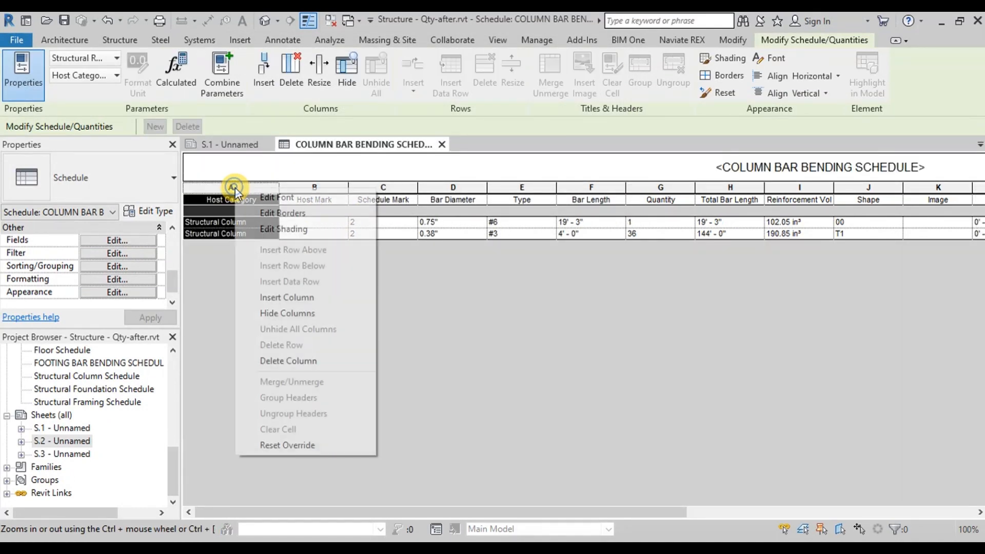
left_click(297, 313)
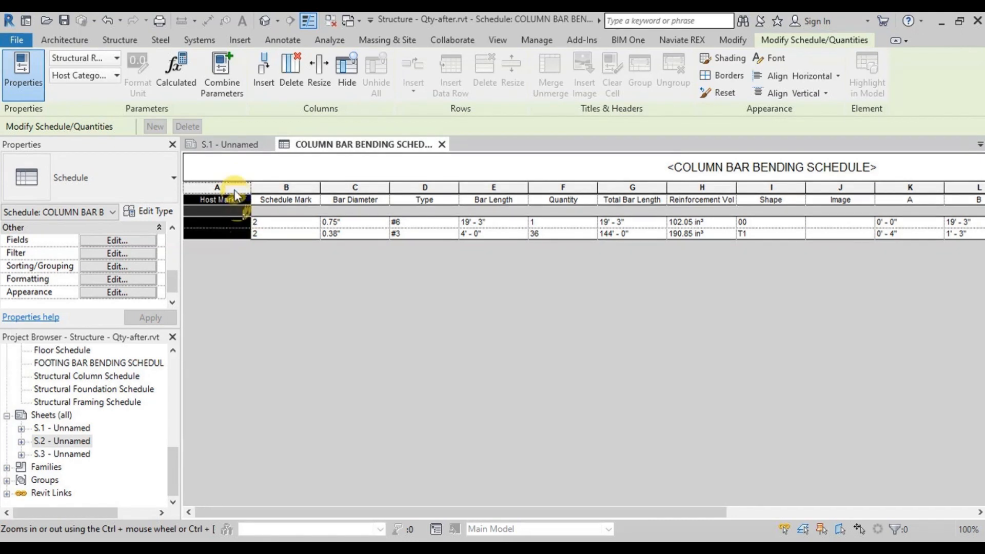
Switch to sheet S.1 and activate the Column and Foundations Layout Plan viewport
left_click(236, 146)
left_click(512, 351)
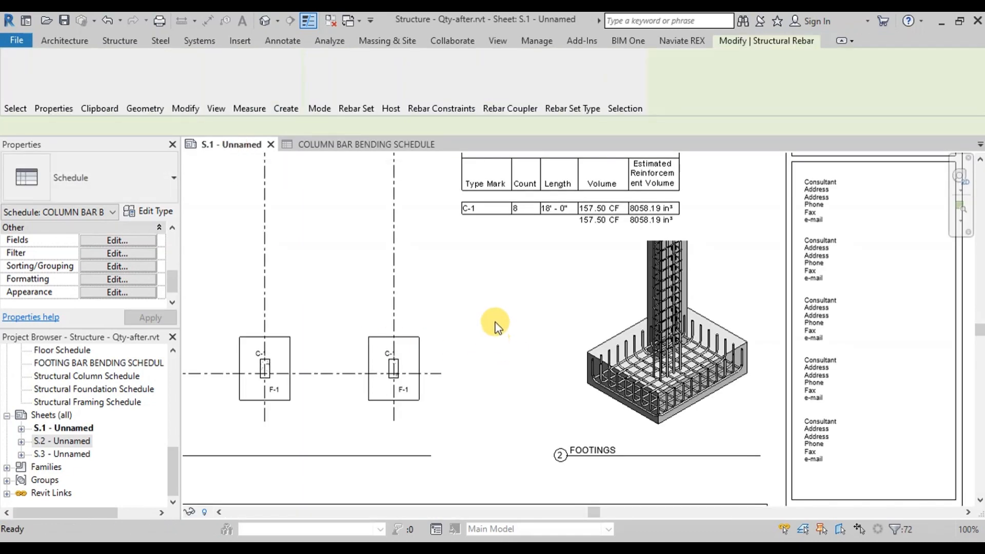
scroll(496, 323, "down", 5)
scroll(391, 308, "up", 3)
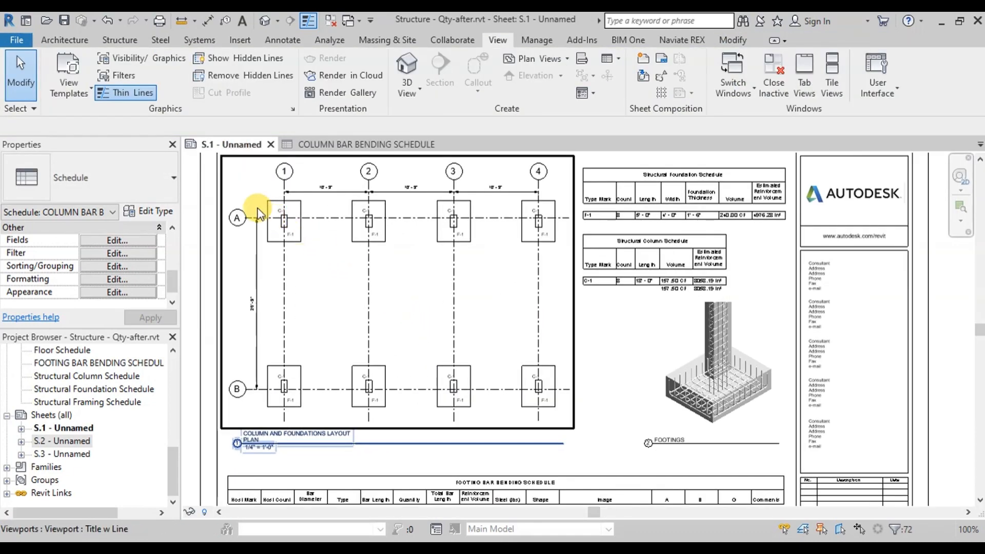
left_click(246, 183)
double_click(245, 183)
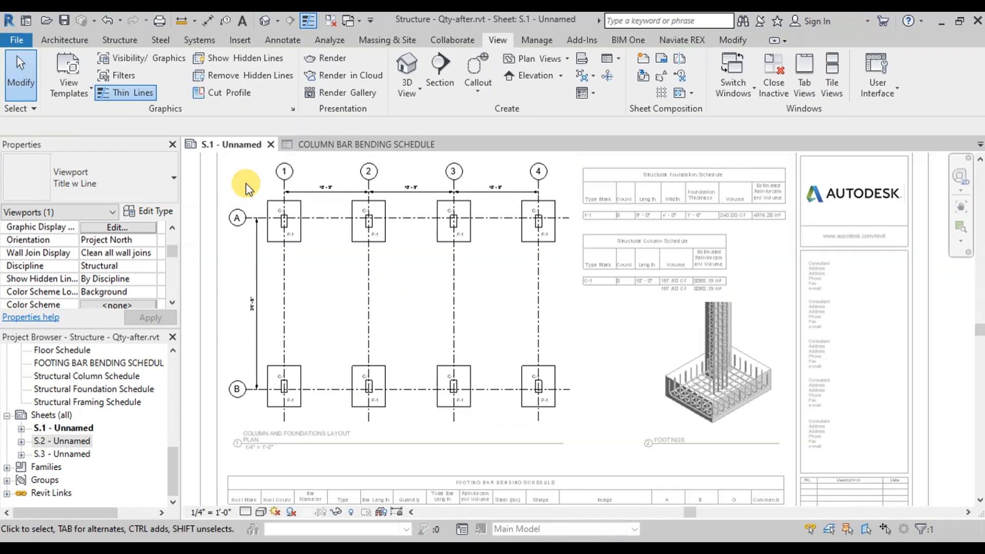
Select everything in the layout plan and filter the selection down to Structural Columns only
left_click_drag(247, 181, 565, 418)
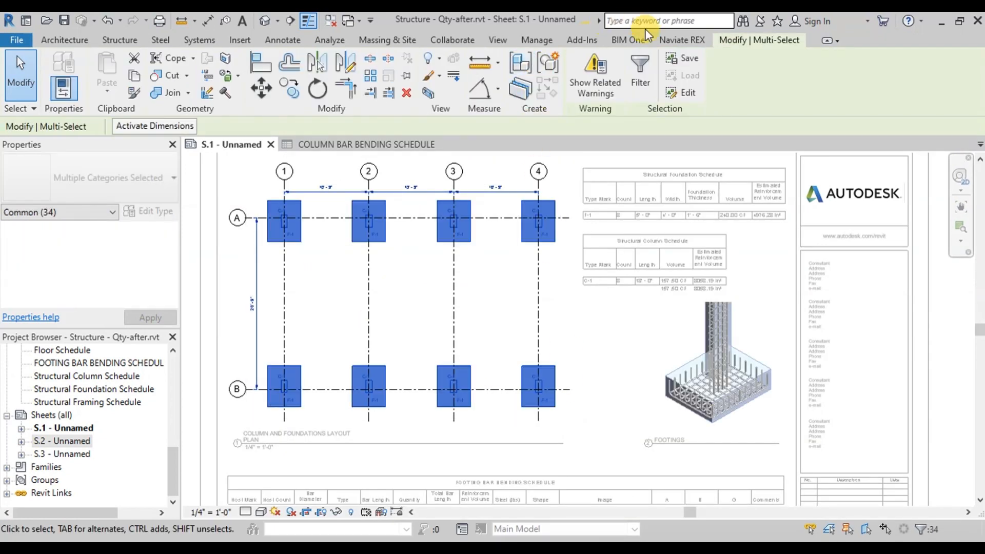
left_click(640, 82)
left_click(315, 200)
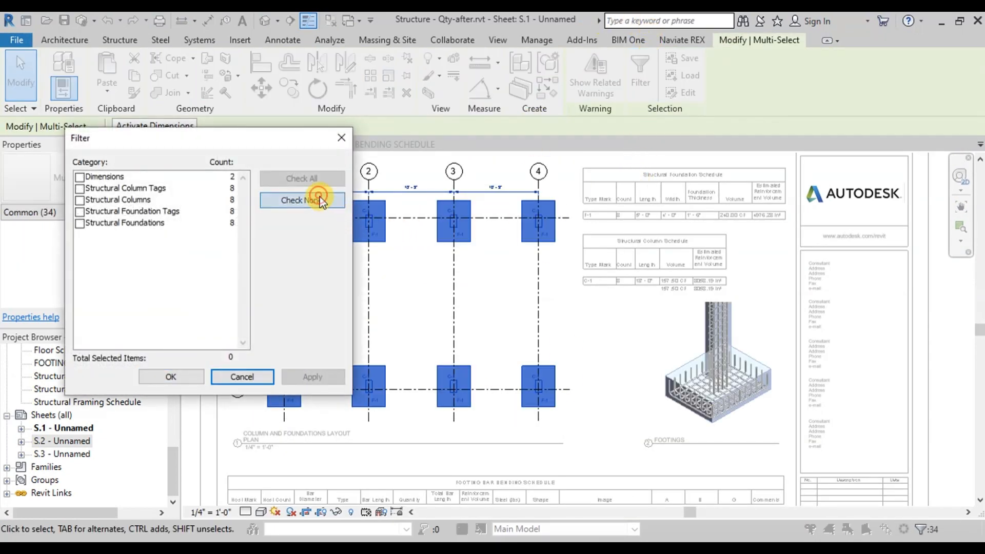
left_click(79, 200)
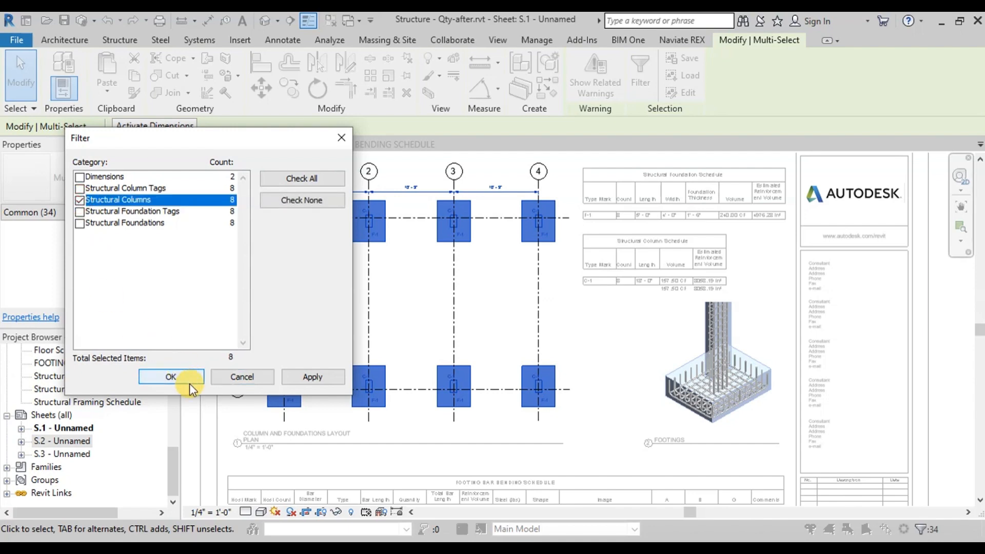
left_click(188, 382)
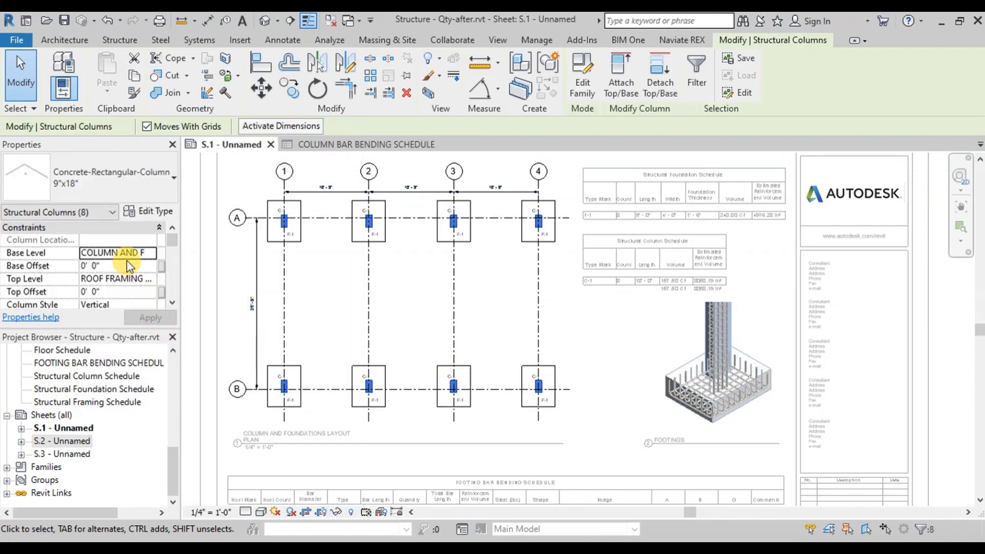
Set the Mark of the selected structural columns to C-1, accept the duplicate values, and clear the selection
scroll(127, 261, "down", 5)
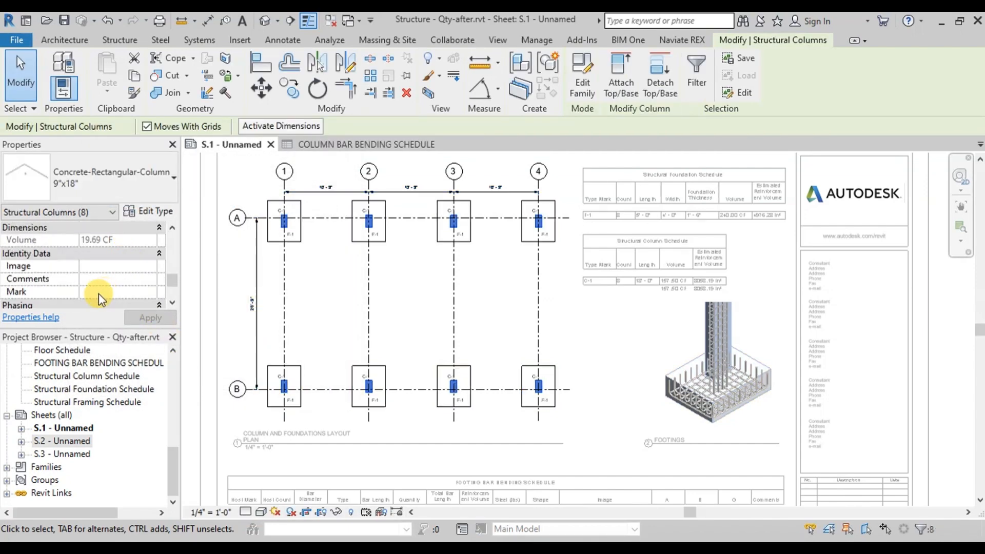
left_click(100, 291)
type("C-")
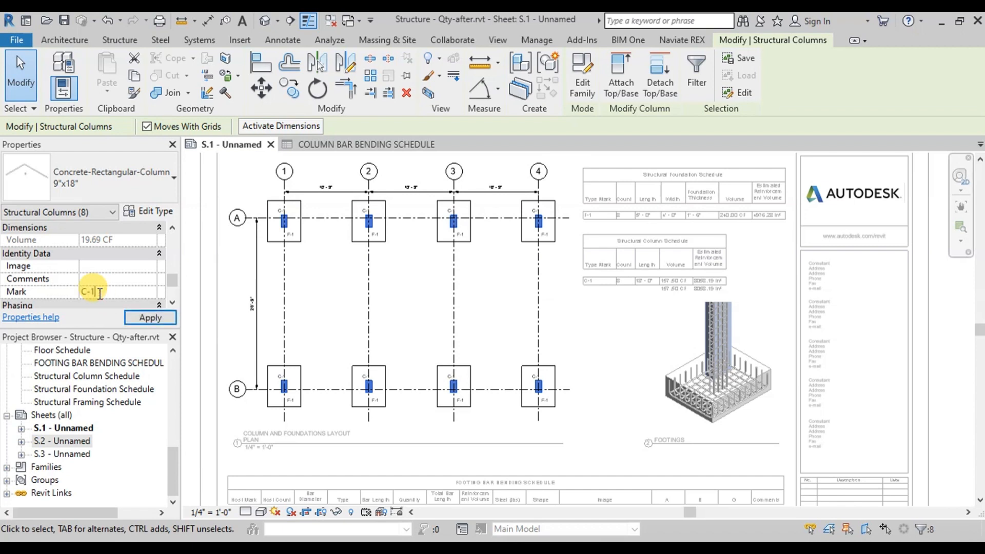
type("1")
left_click(137, 318)
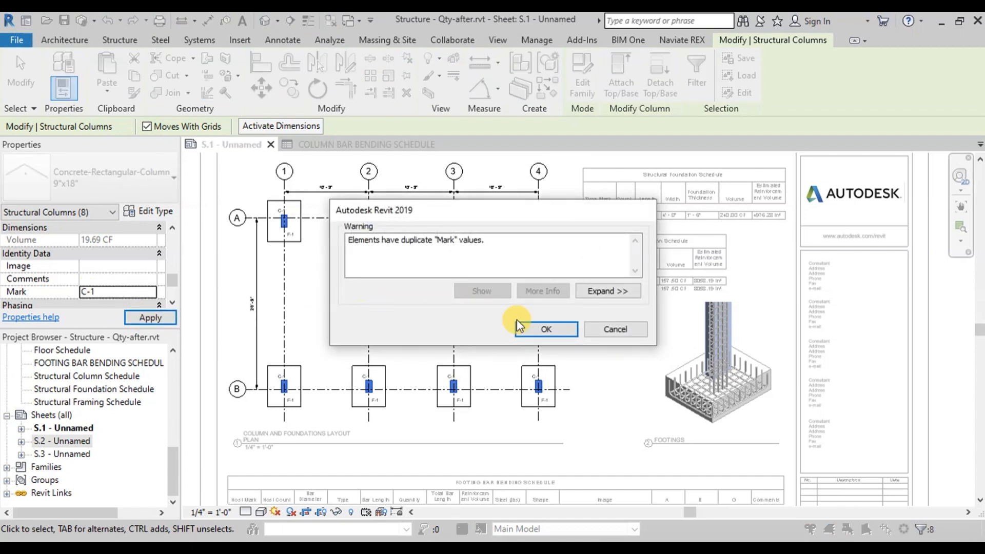
left_click(546, 329)
left_click(330, 290)
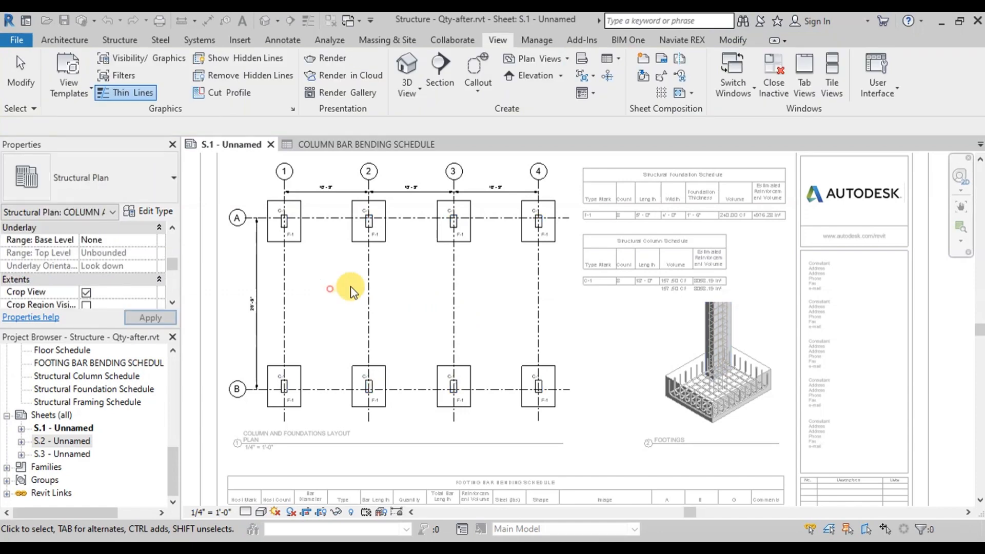
Return to the column bar bending schedule and import 00.JPG from the Rebar Shapes as per ACI folder for the shape 00 row's image
left_click(349, 144)
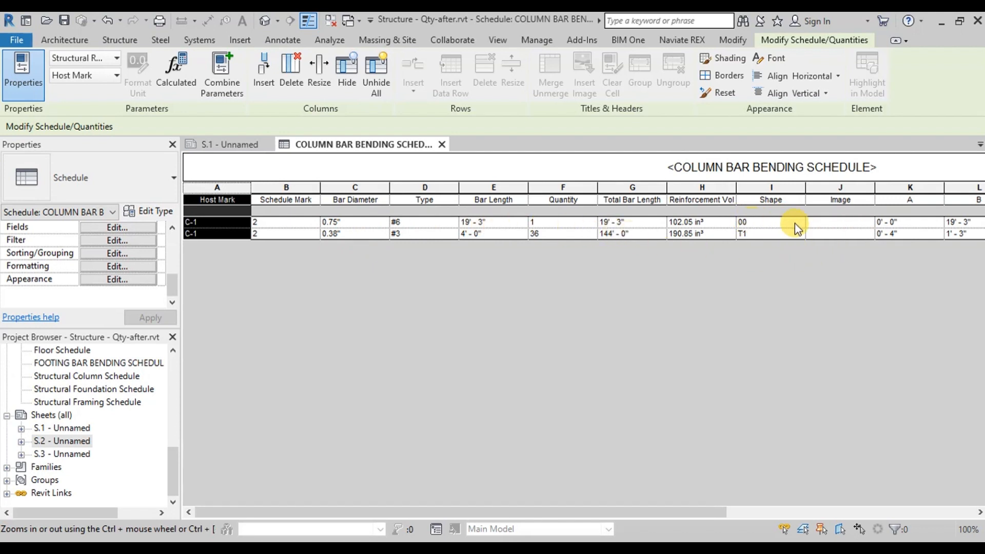
left_click(864, 224)
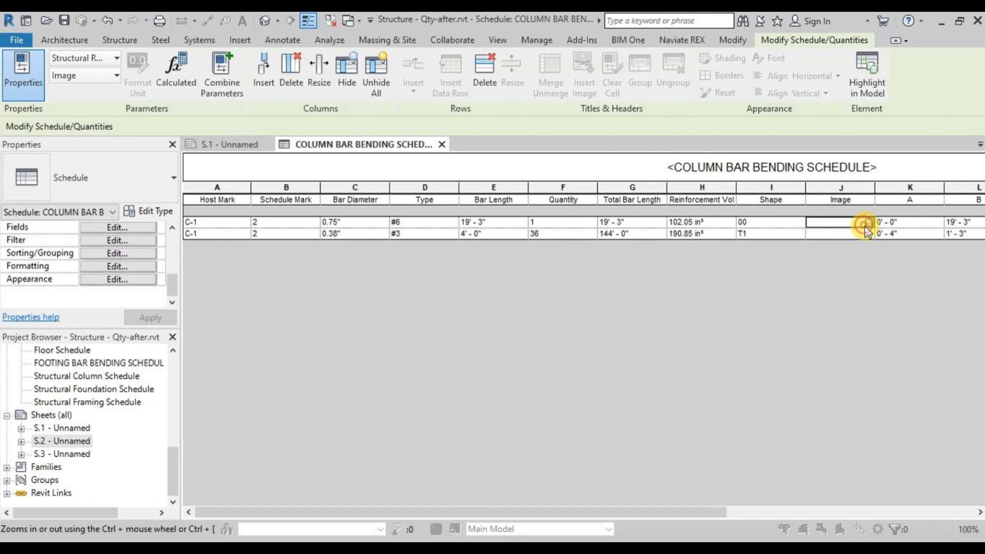
left_click(867, 224)
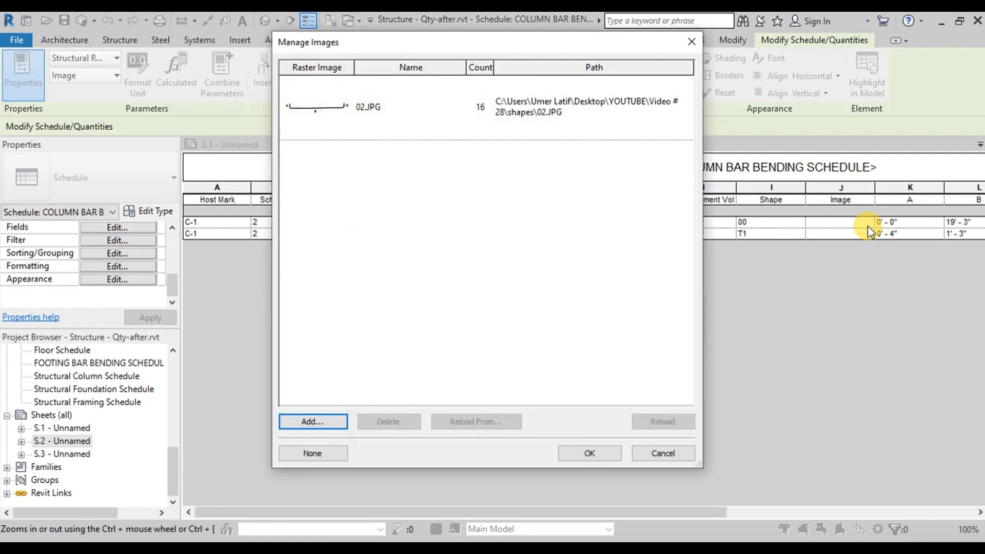
left_click(322, 423)
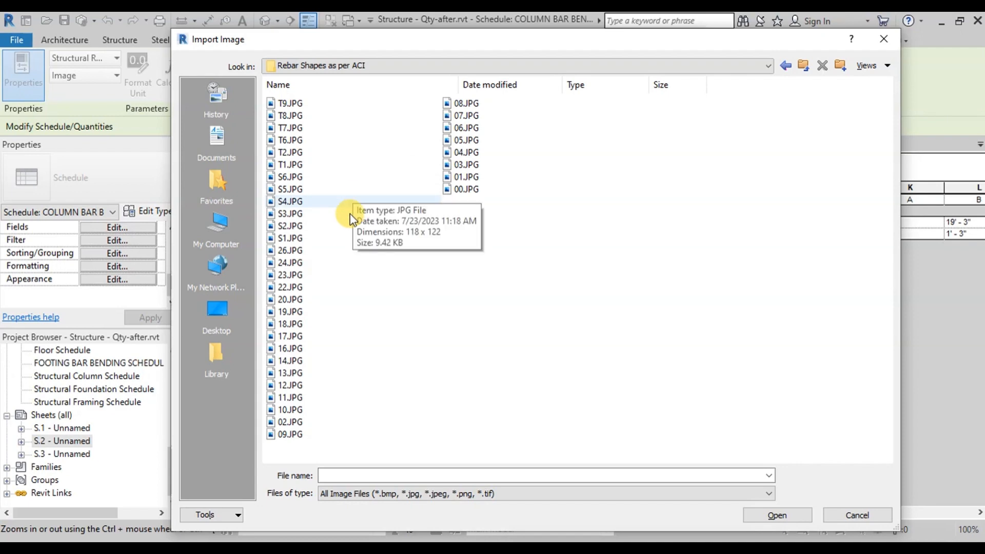
double_click(456, 187)
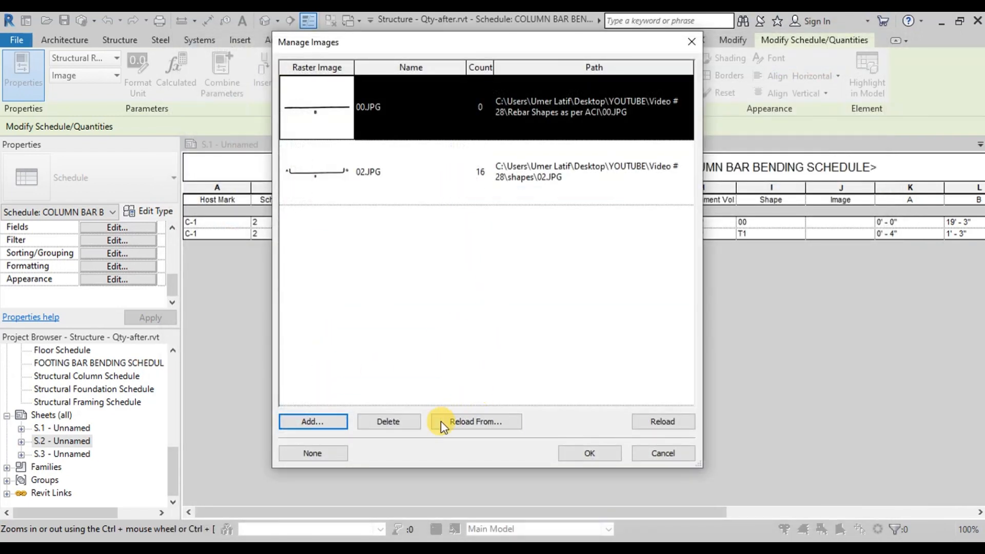
Import T1.JPG into the project images as well, and assign 00.JPG to the shape 00 row
left_click(324, 422)
left_click(282, 165)
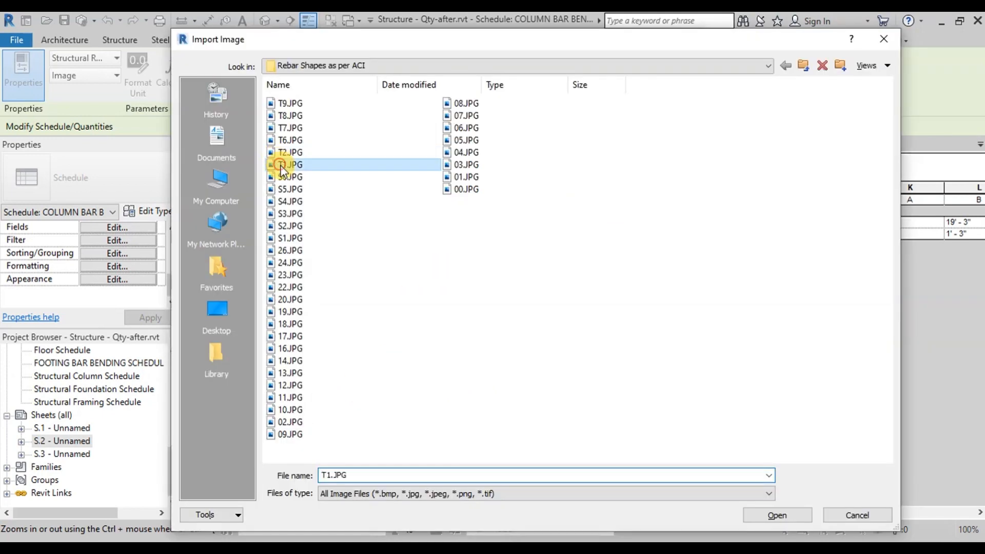
double_click(281, 165)
left_click(336, 118)
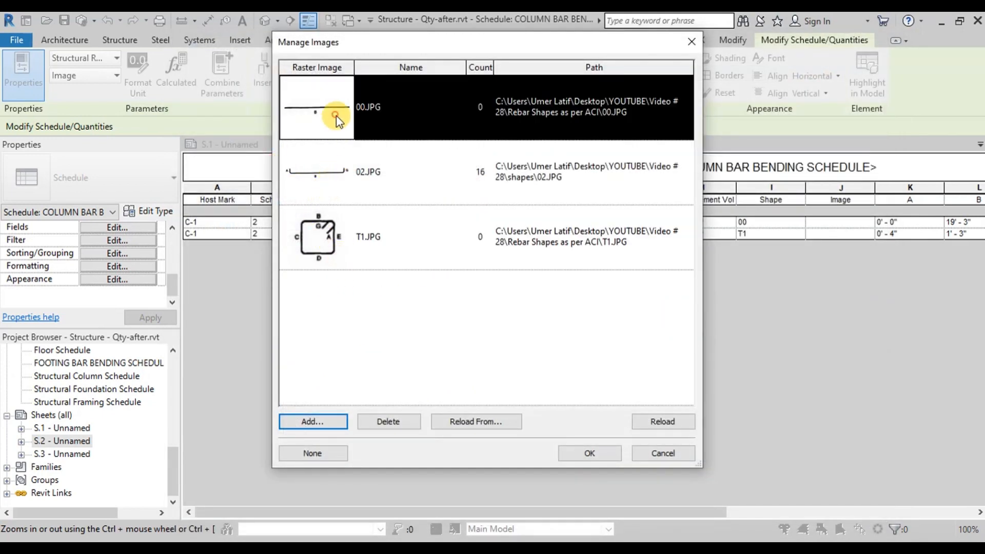
left_click(585, 452)
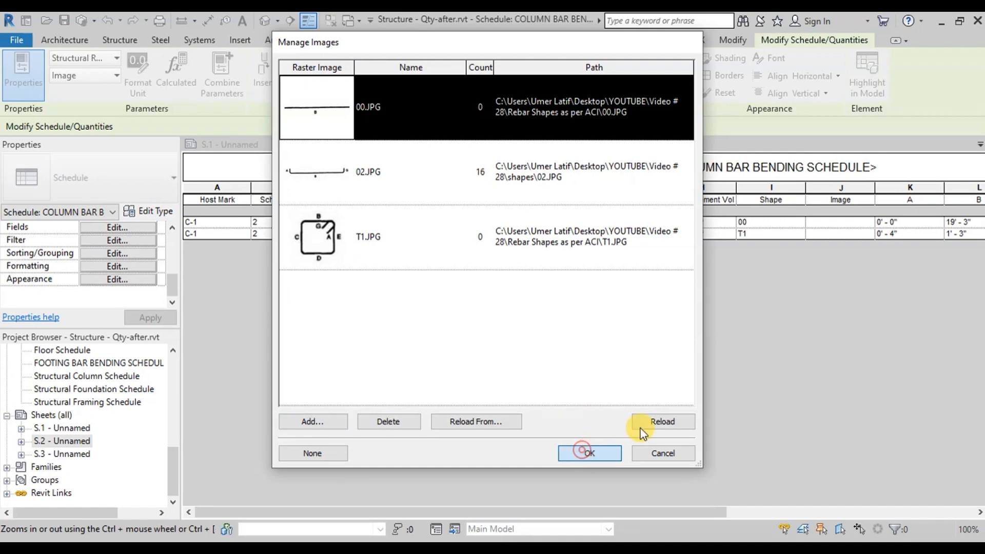
Assign T1.JPG as the image of the shape T1 row in the column bar bending schedule
left_click(852, 234)
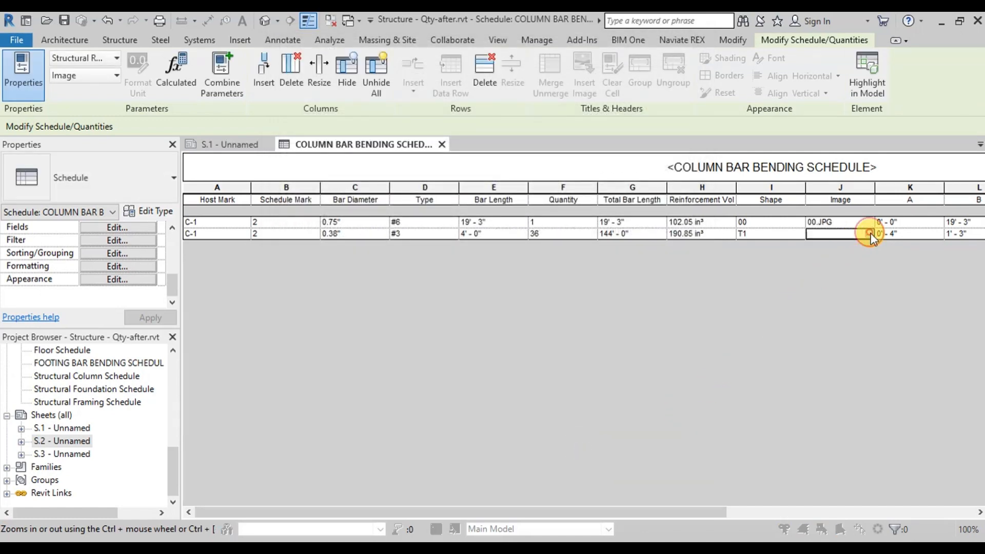
left_click(868, 234)
left_click(331, 240)
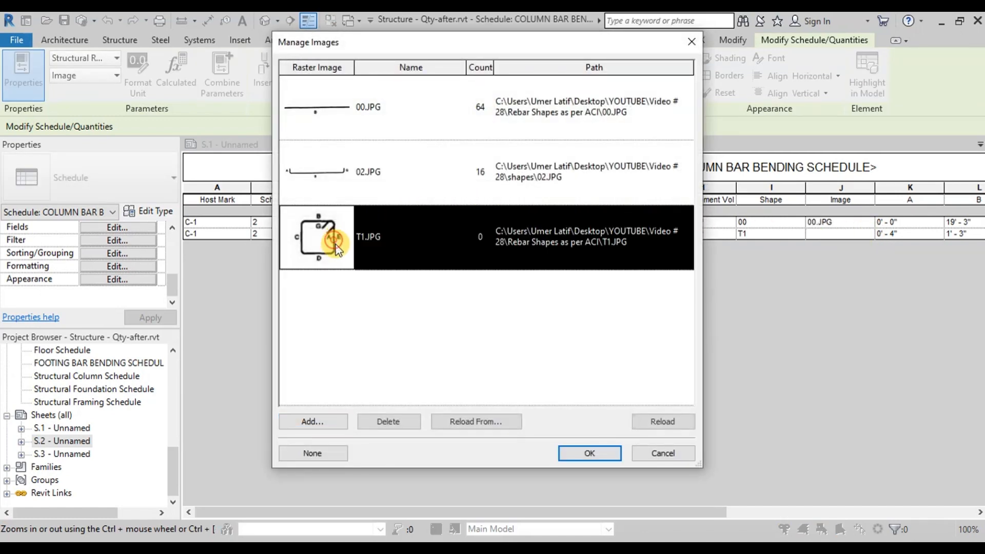
left_click(597, 454)
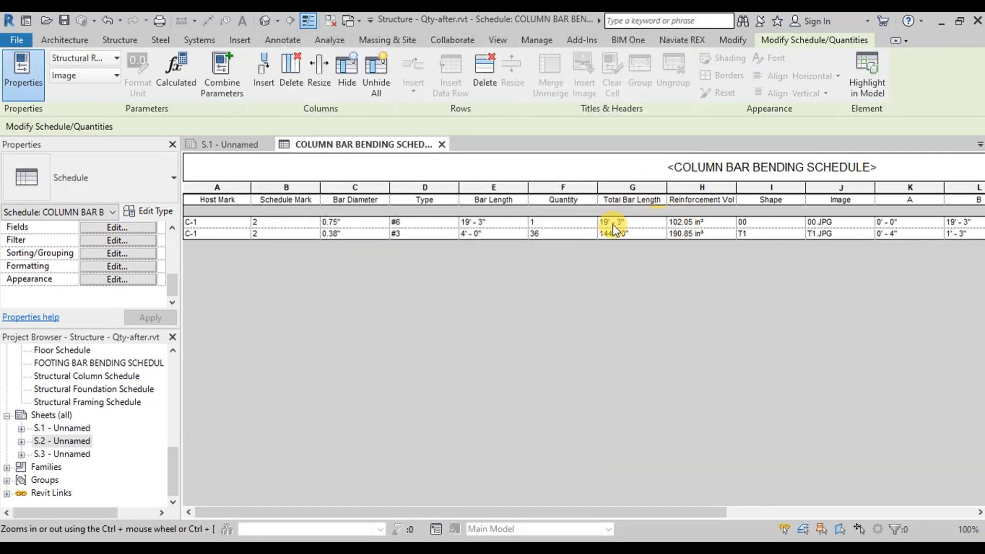
Format the Reinforcement Volume field of the schedule to calculate totals
left_click(103, 267)
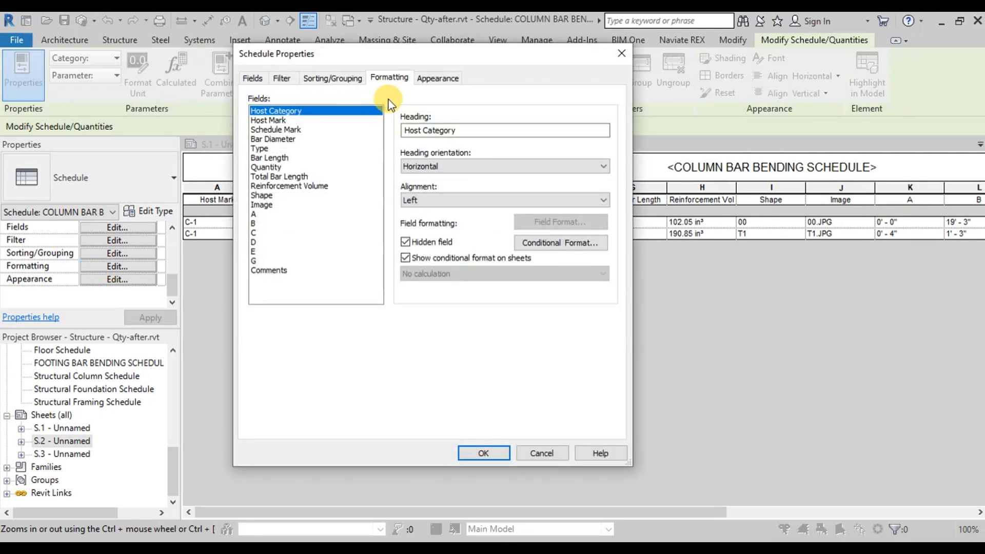
left_click(280, 186)
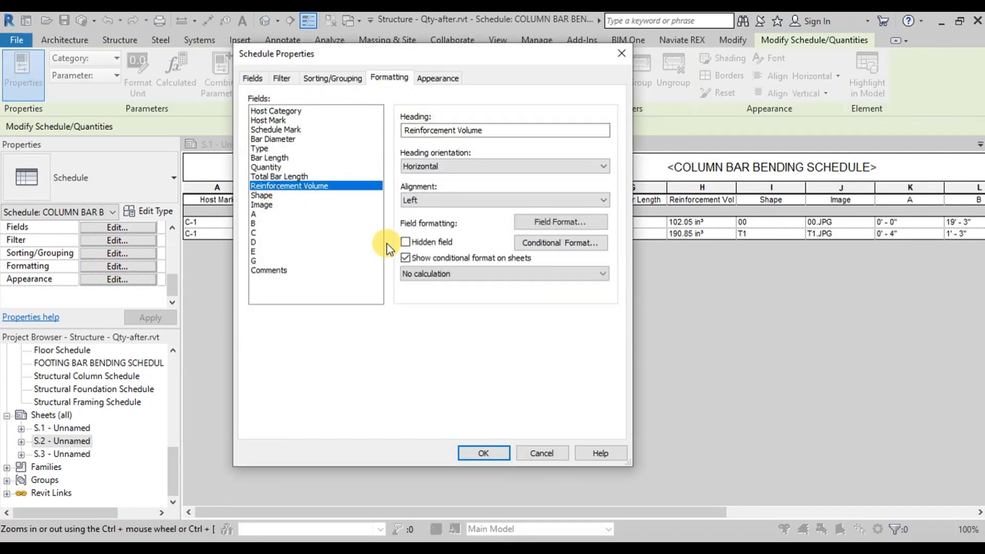
left_click(442, 272)
left_click(447, 295)
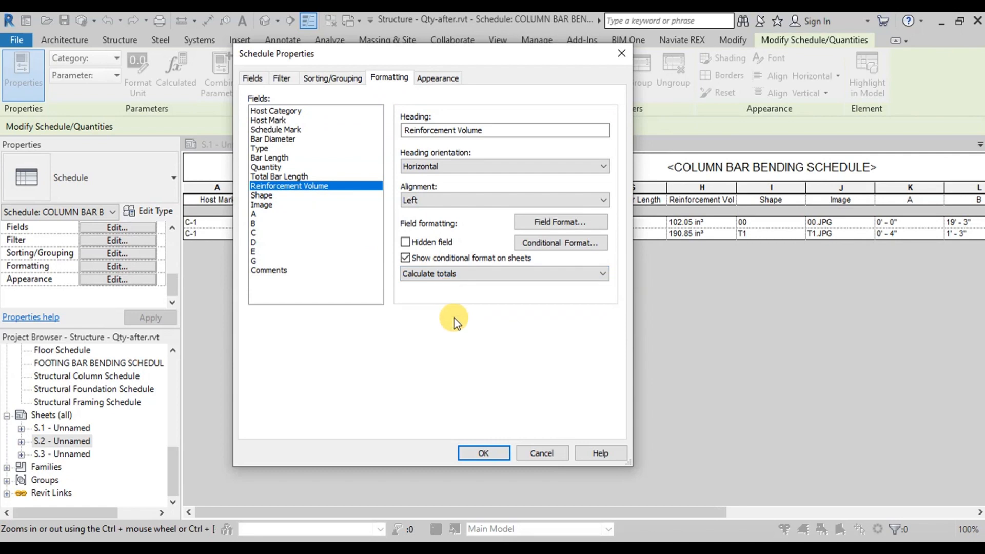
left_click(483, 452)
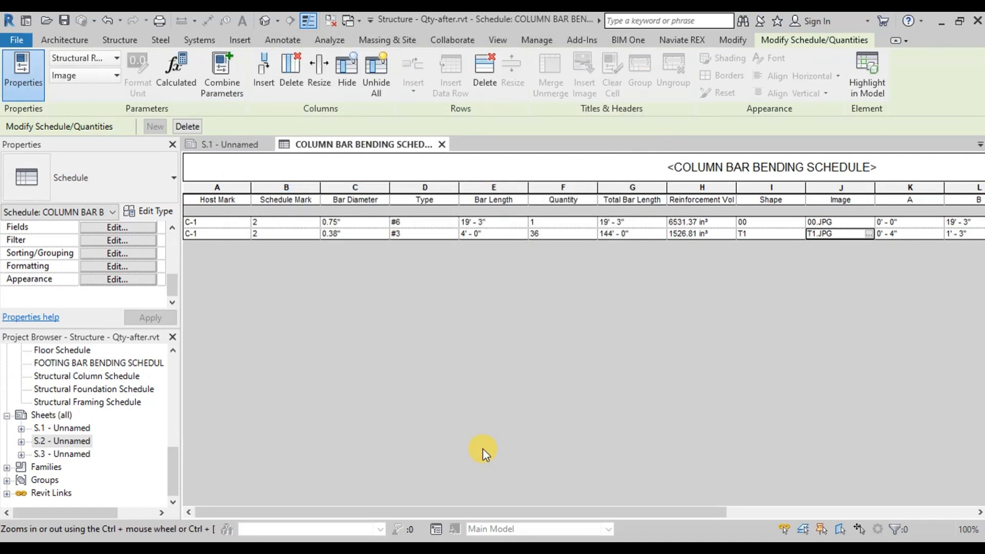
Place the column bar bending schedule on sheet S.1, directly below the footing bar bending schedule
left_click(229, 147)
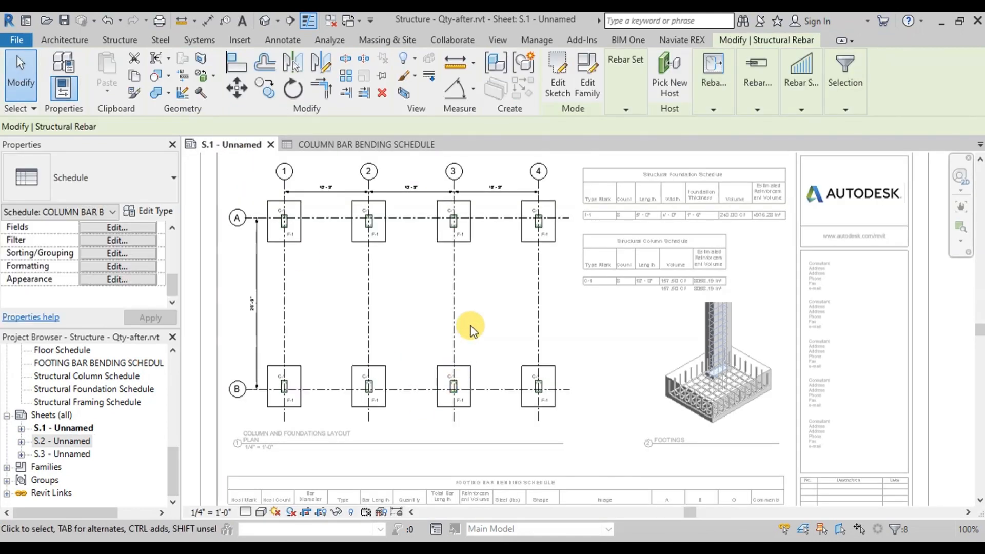
scroll(471, 331, "down", 5)
scroll(447, 480, "up", 3)
left_click(475, 427)
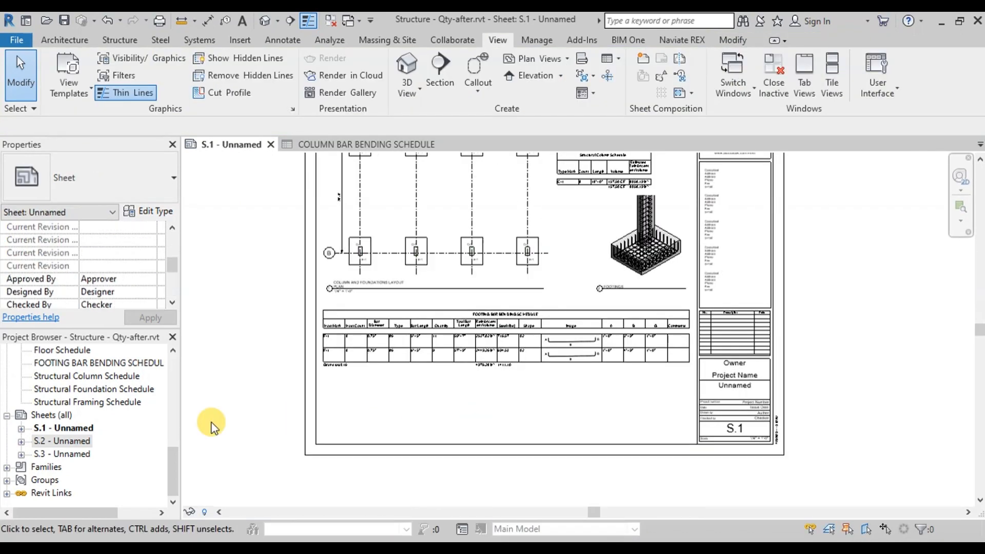
scroll(57, 370, "up", 1)
left_click_drag(57, 363, 526, 421)
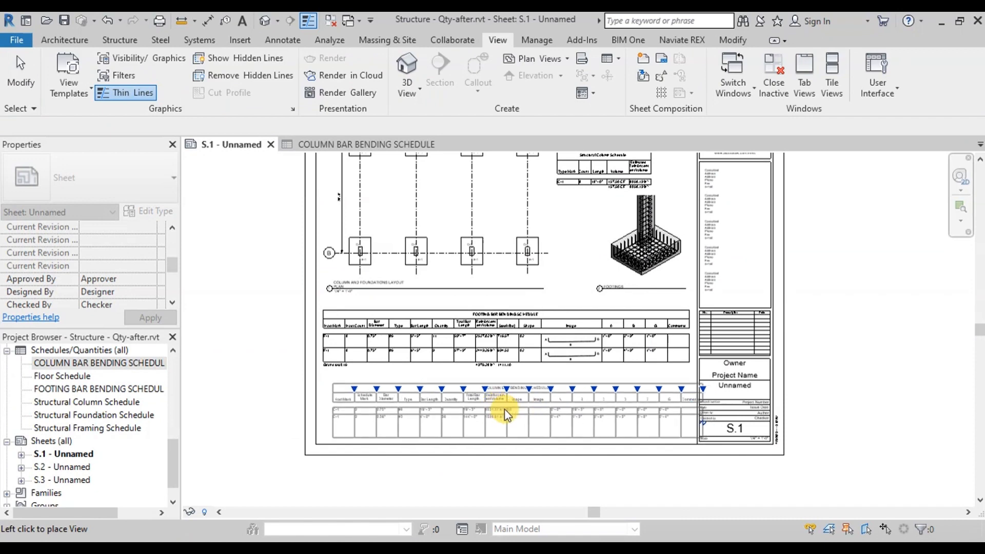
left_click(513, 413)
left_click(534, 477)
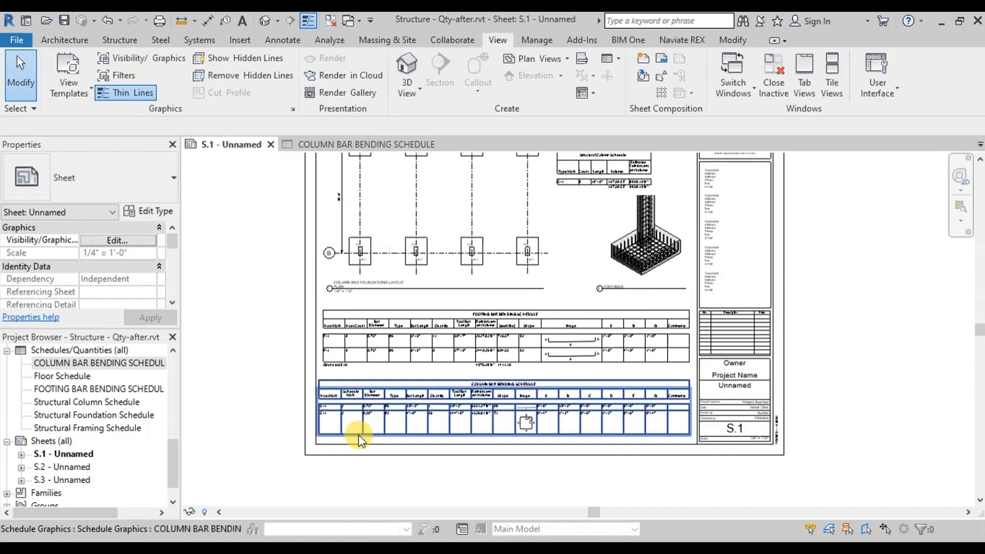
Widen the Image column of the column bar bending schedule placed on the sheet
scroll(358, 437, "up", 5)
scroll(192, 326, "down", 1)
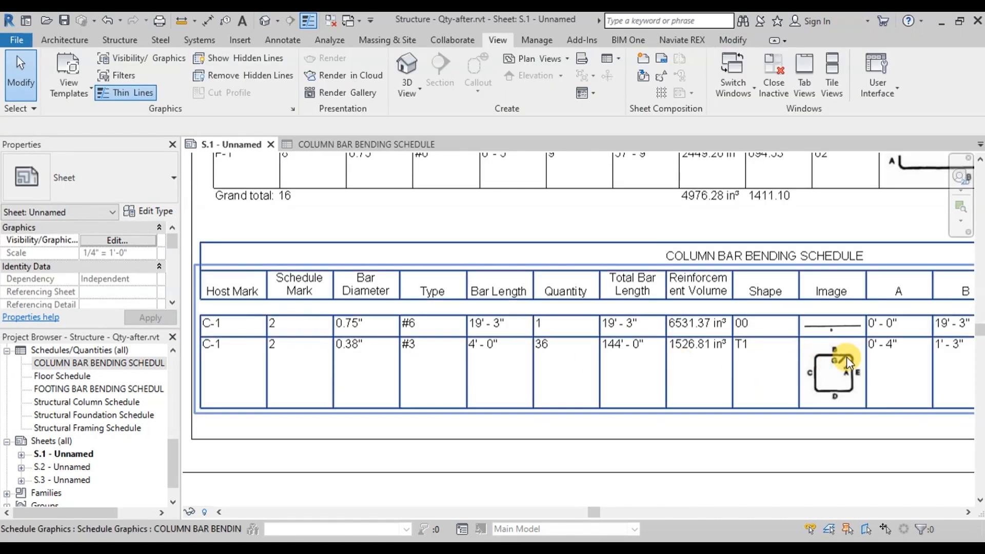
scroll(550, 319, "down", 2)
scroll(883, 367, "up", 5)
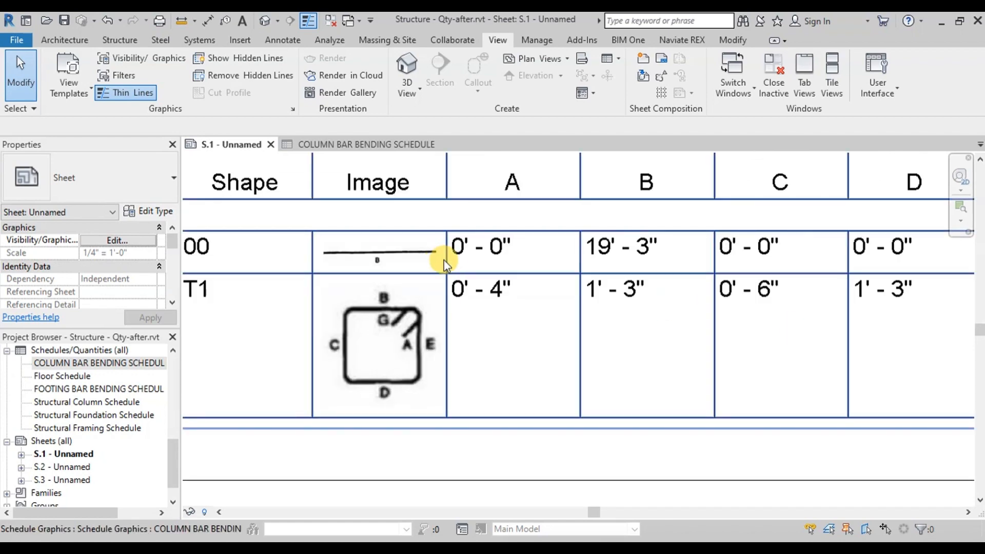
left_click(440, 259)
scroll(456, 254, "down", 3)
left_click_drag(469, 246, 504, 248)
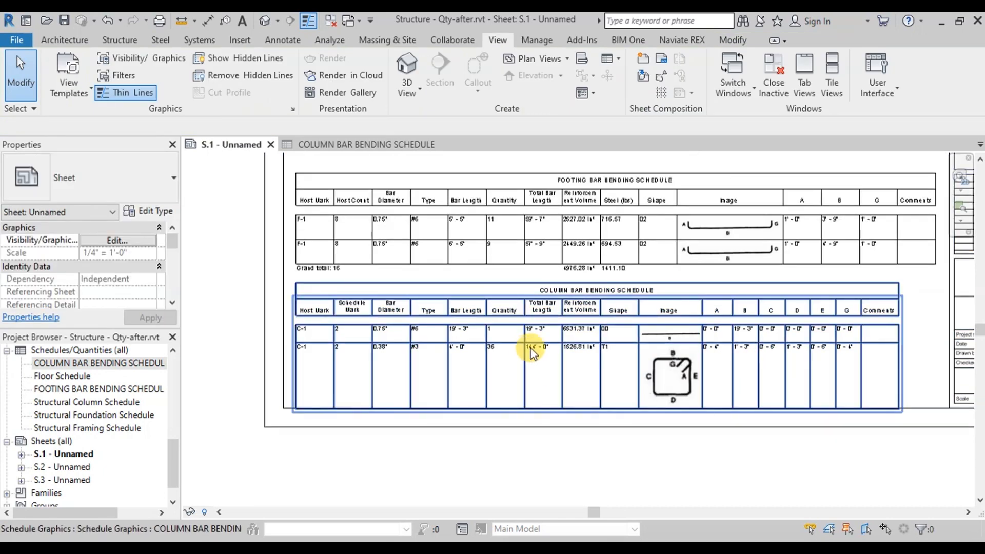
Open the column bar bending schedule for editing and define a calculated value named Steel (lbs) with discipline Structural and type Reinforcement Volume
scroll(531, 353, "up", 1)
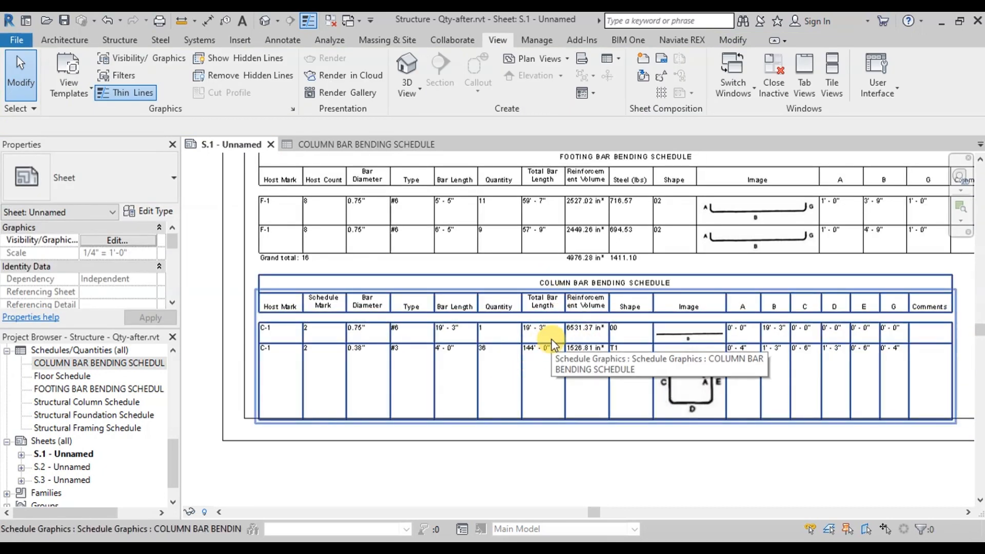
double_click(541, 328)
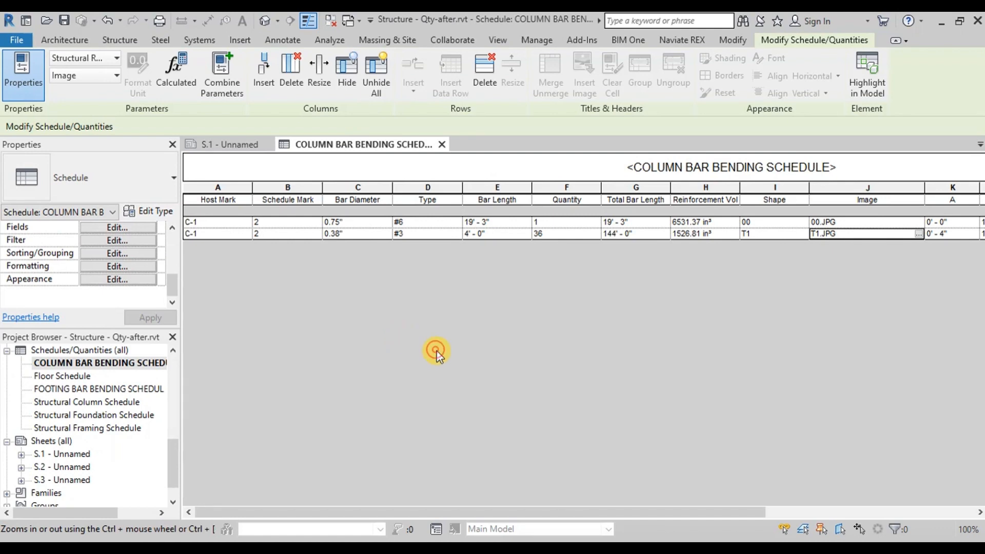
left_click(134, 229)
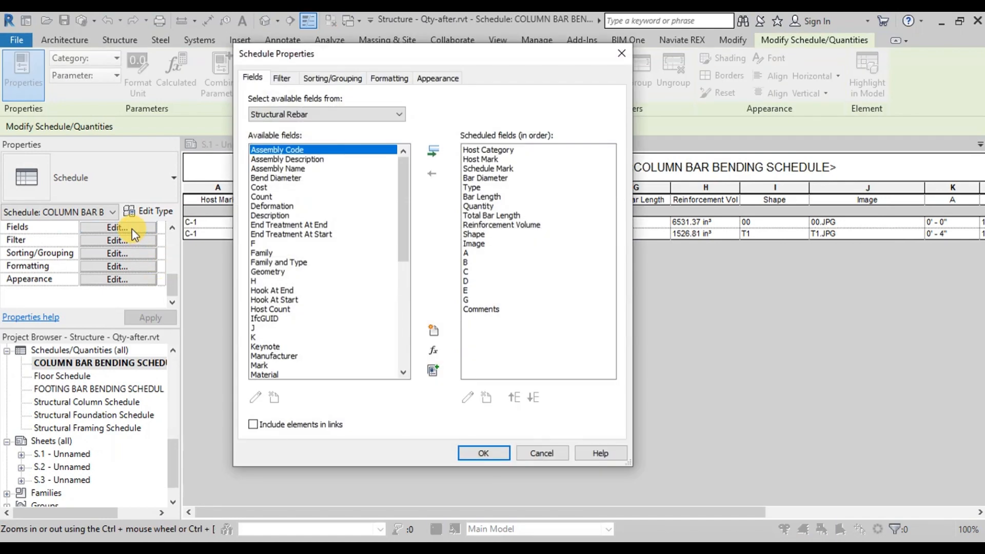
left_click(432, 354)
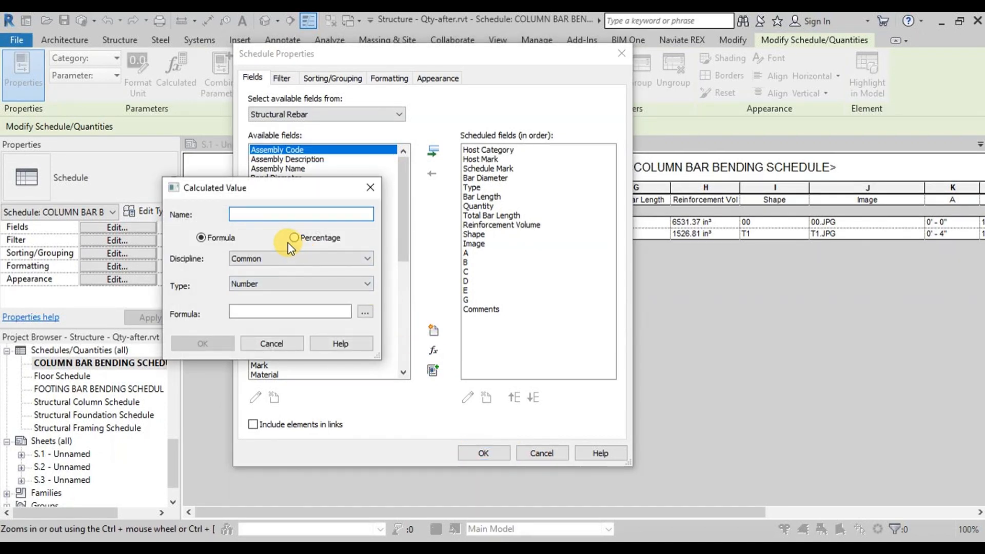
type("ST")
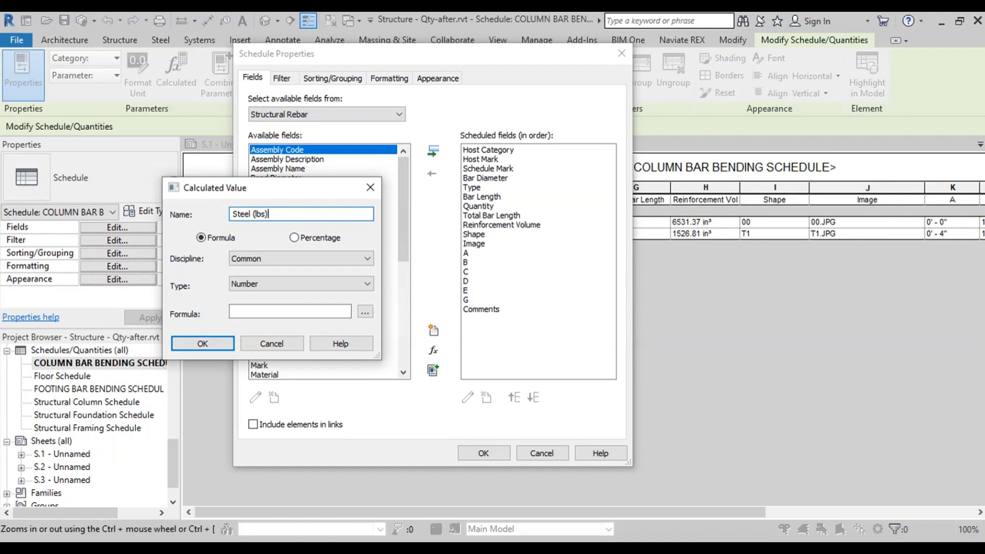
left_click(247, 258)
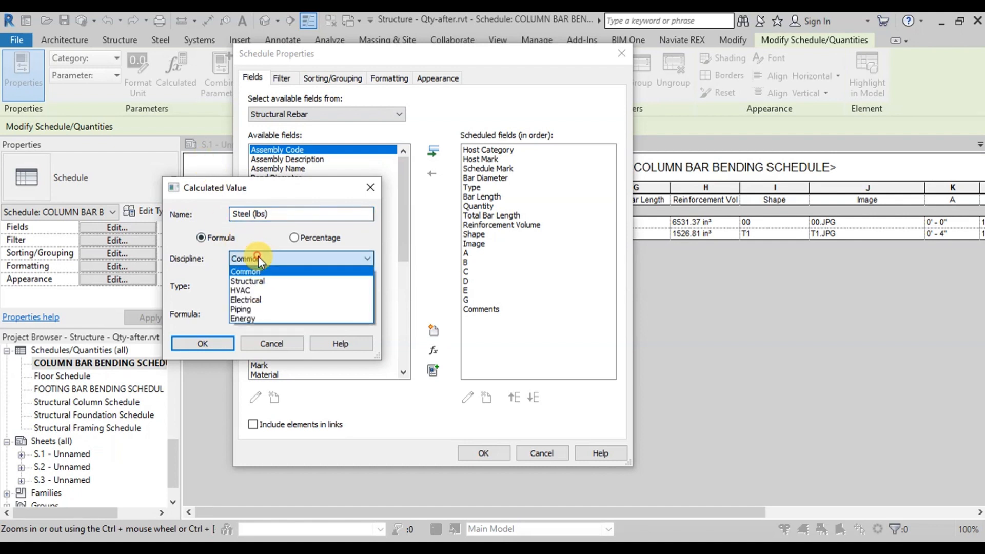
left_click(257, 276)
left_click(268, 295)
scroll(264, 282, "down", 2)
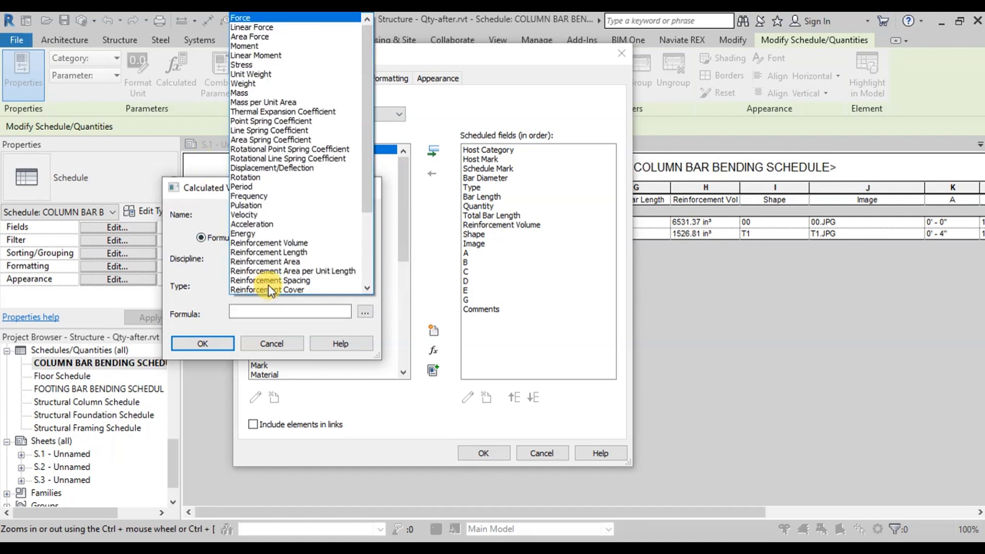
left_click(285, 248)
Give the calculated value the formula Reinforcement Volume*490/12/12/12 and add it to the scheduled fields
left_click(247, 316)
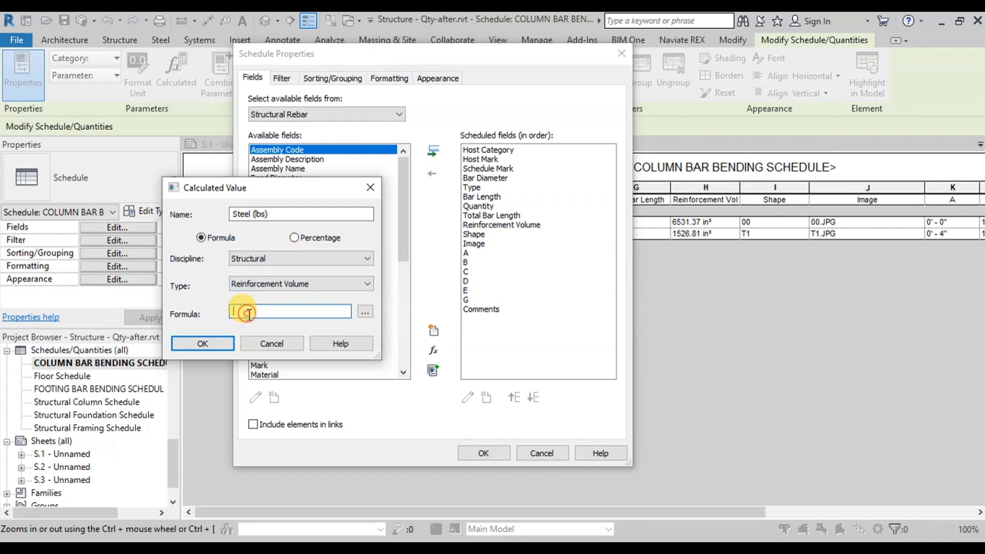
left_click(365, 313)
left_click(235, 268)
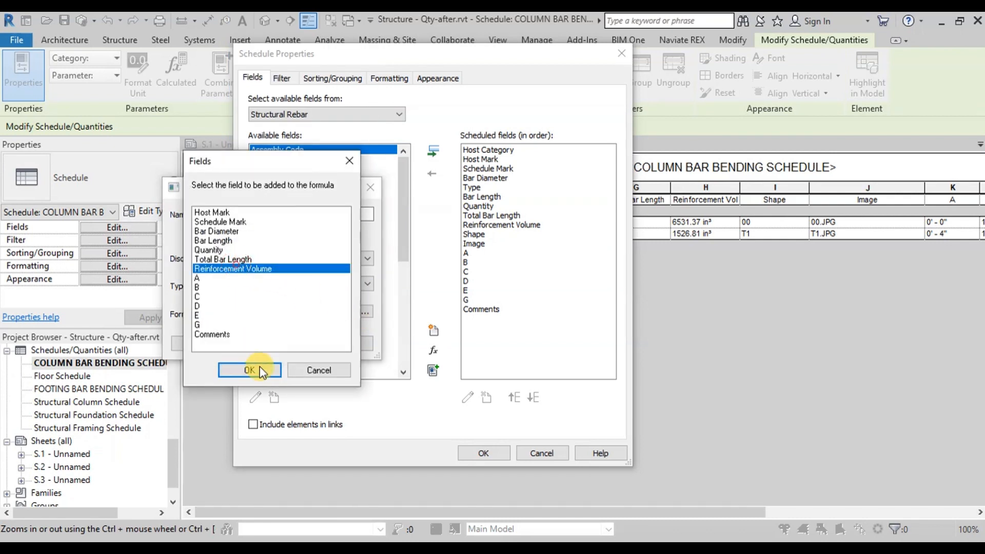
left_click(250, 370)
type("*")
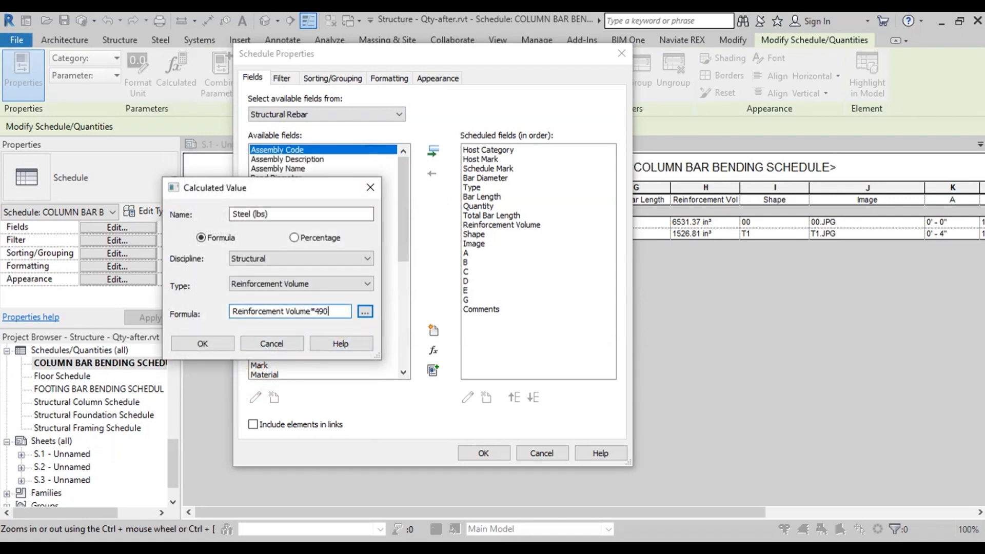
type("490/12/12/12")
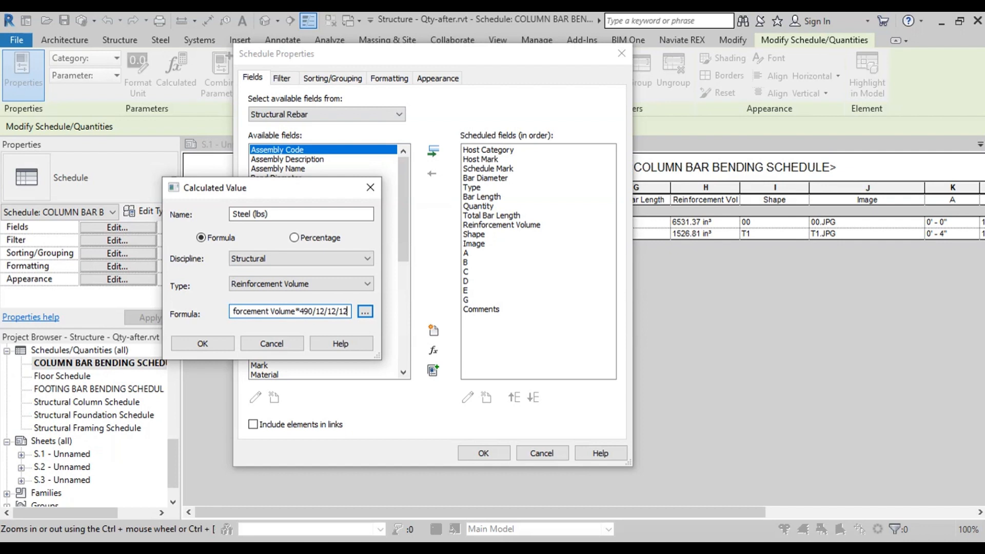
left_click(190, 342)
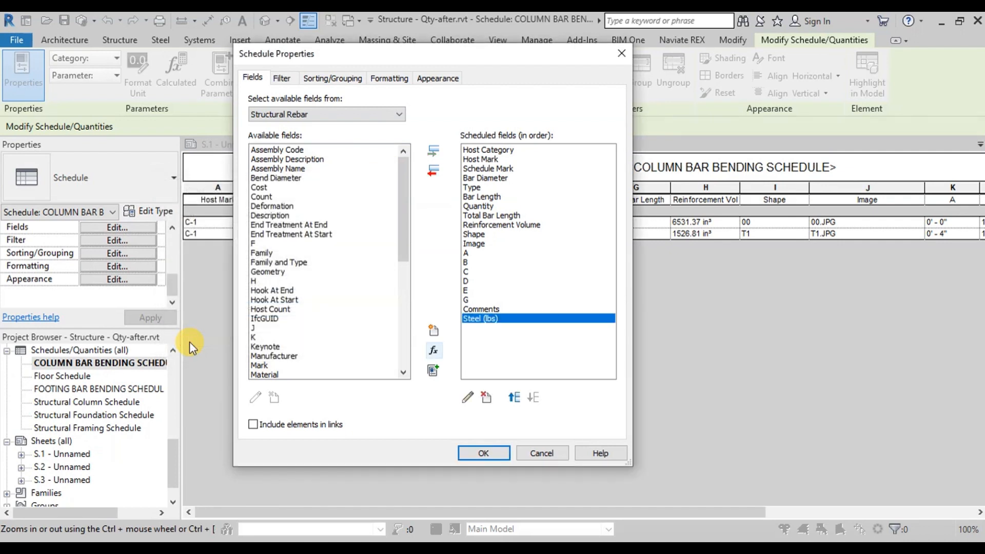
Move the Steel (lbs) field up in the scheduled field order to directly after Reinforcement Volume
left_click(515, 398)
left_click(515, 398)
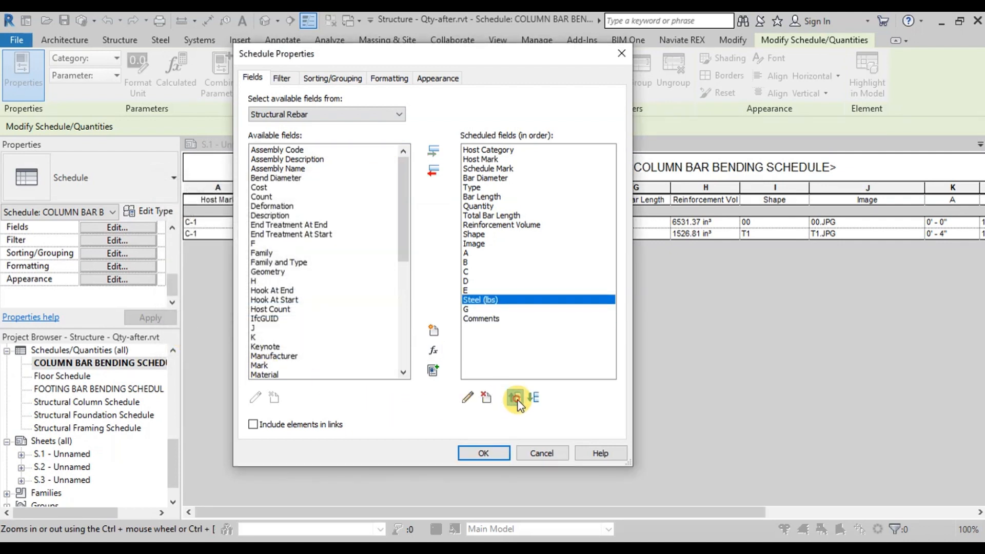
left_click(515, 398)
left_click(515, 398)
left_click(515, 398)
left_click(515, 398)
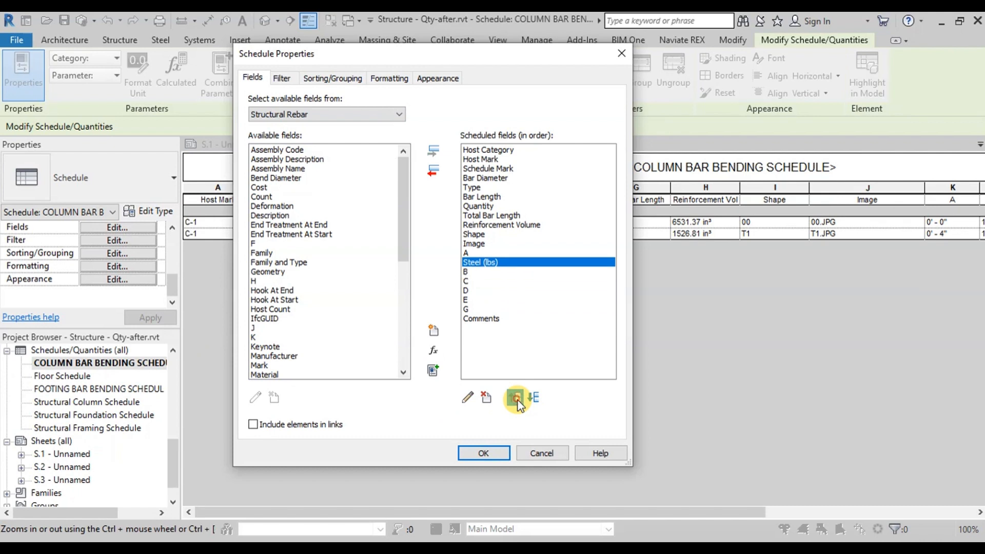
left_click(515, 398)
left_click(515, 399)
left_click(515, 398)
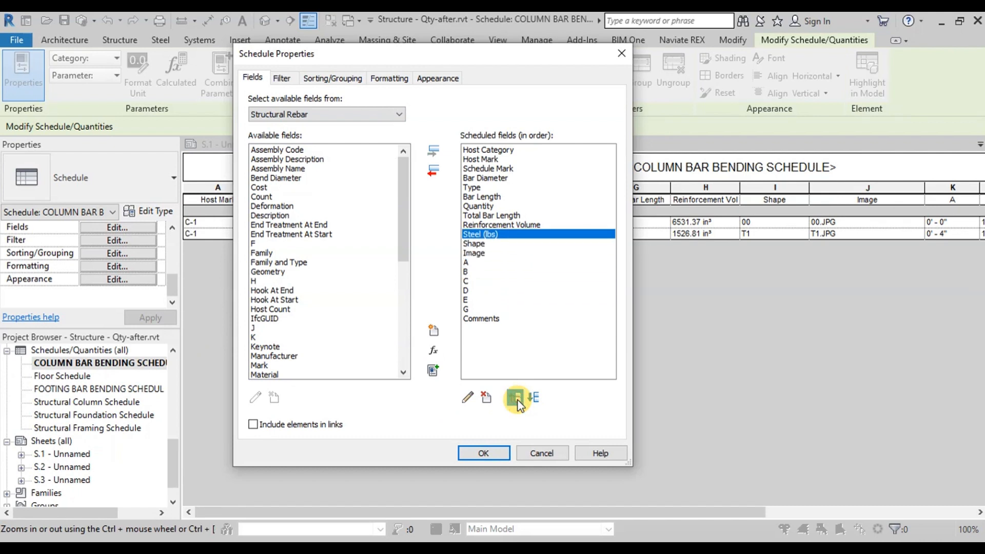
Format the Steel (lbs) field to calculate totals
left_click(389, 78)
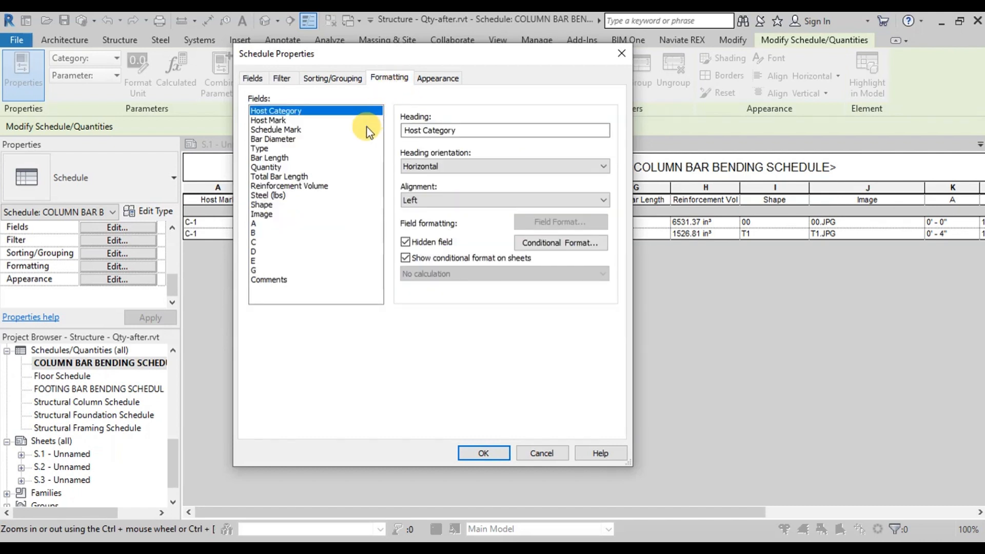
left_click(288, 195)
left_click(454, 273)
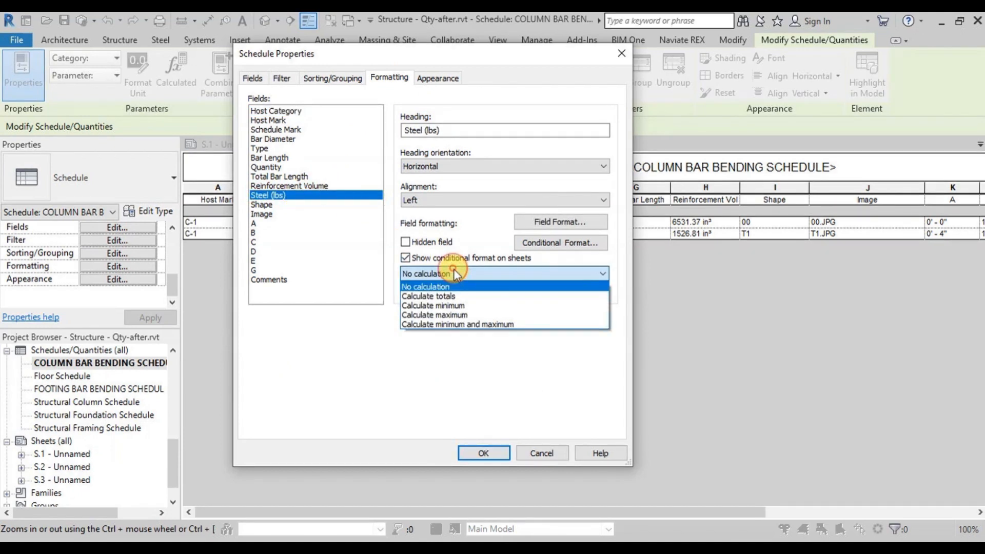
left_click(442, 294)
Override the project unit settings for the Steel (lbs) field with unit symbol None and apply the schedule properties
left_click(555, 223)
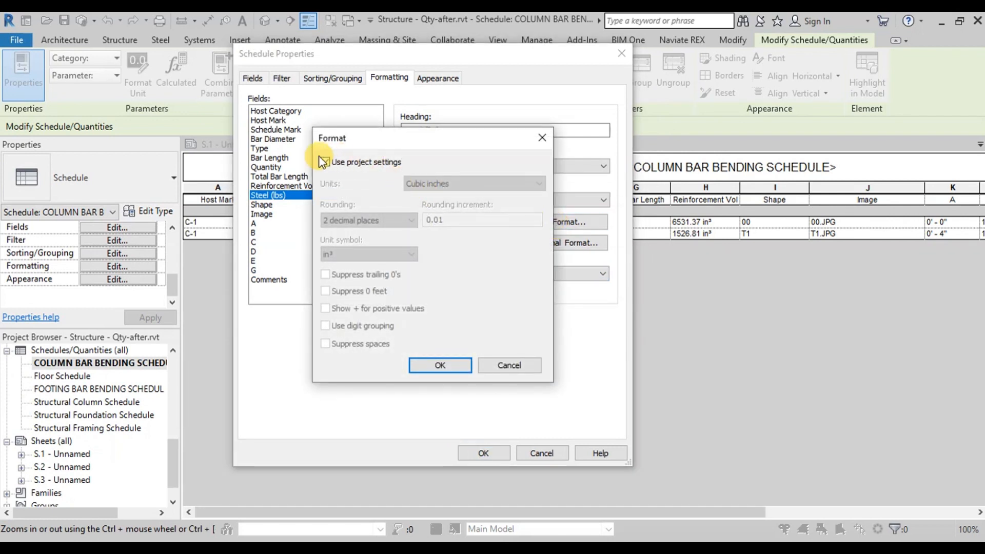
left_click(327, 162)
left_click(362, 254)
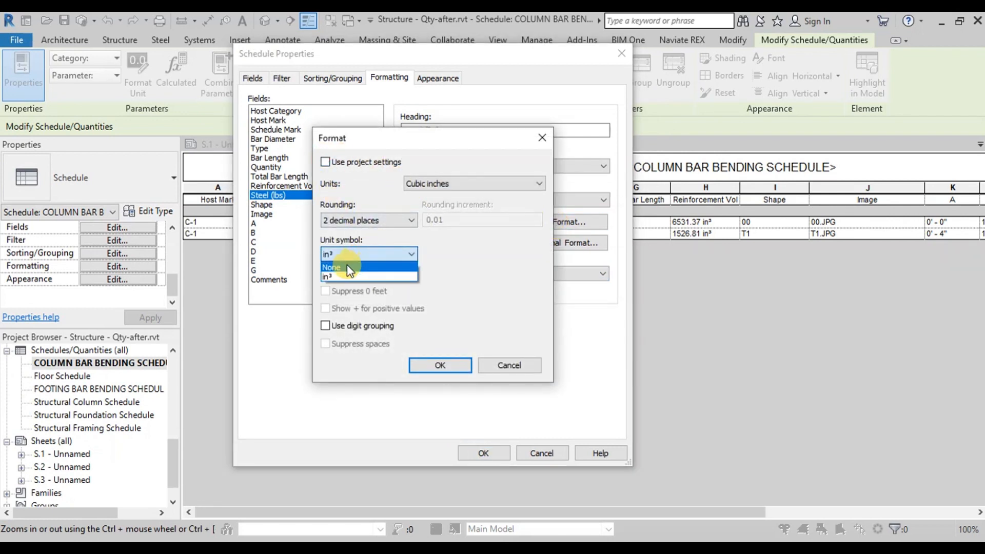
left_click(346, 272)
left_click(442, 365)
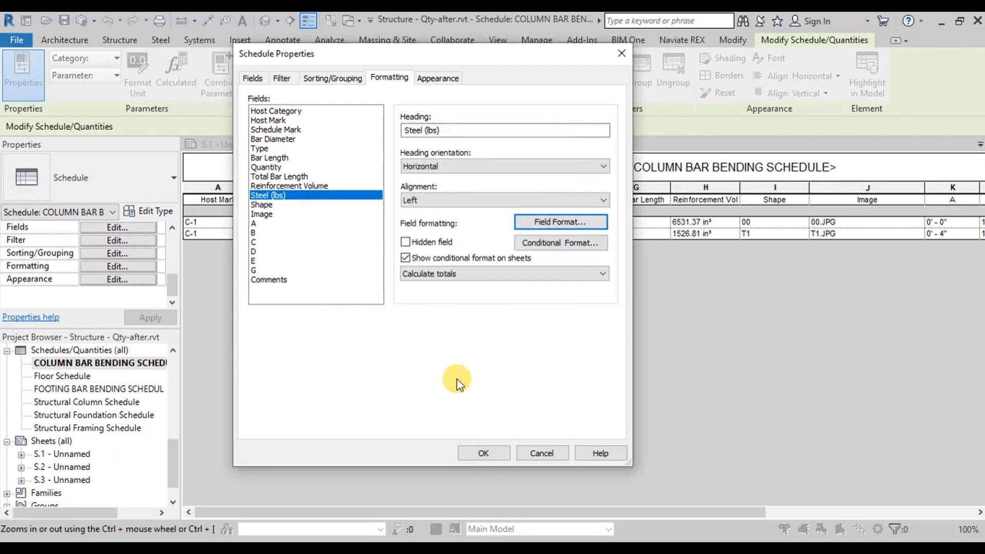
left_click(482, 453)
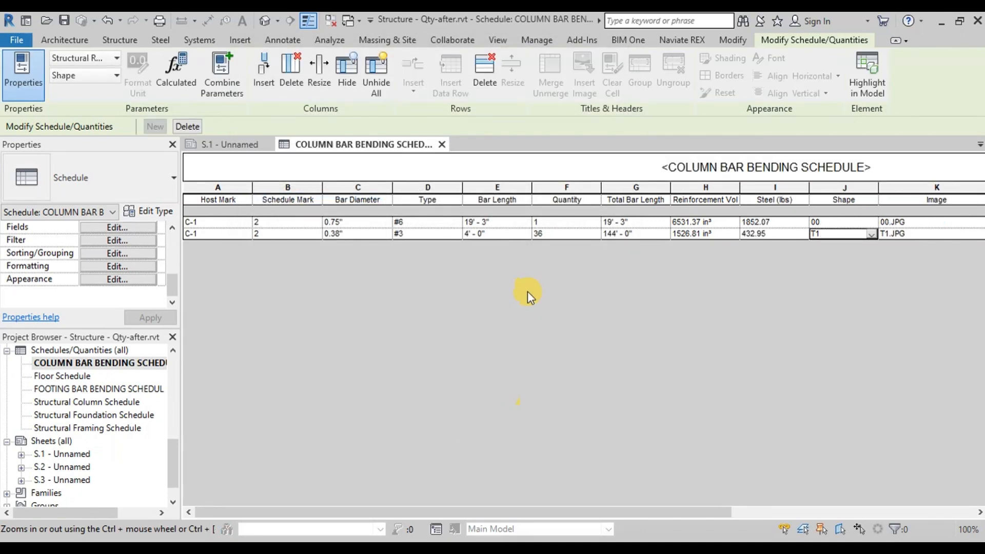
Return to sheet S.1 and examine the Steel (lbs) values and bar shape images in the column bar bending schedule
left_click(237, 142)
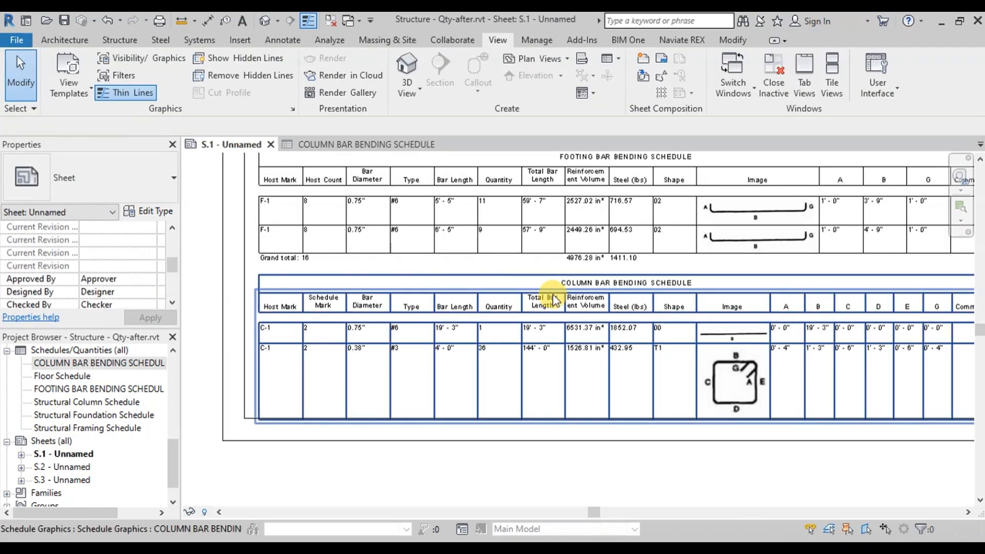
scroll(555, 293, "down", 1)
scroll(282, 352, "up", 3)
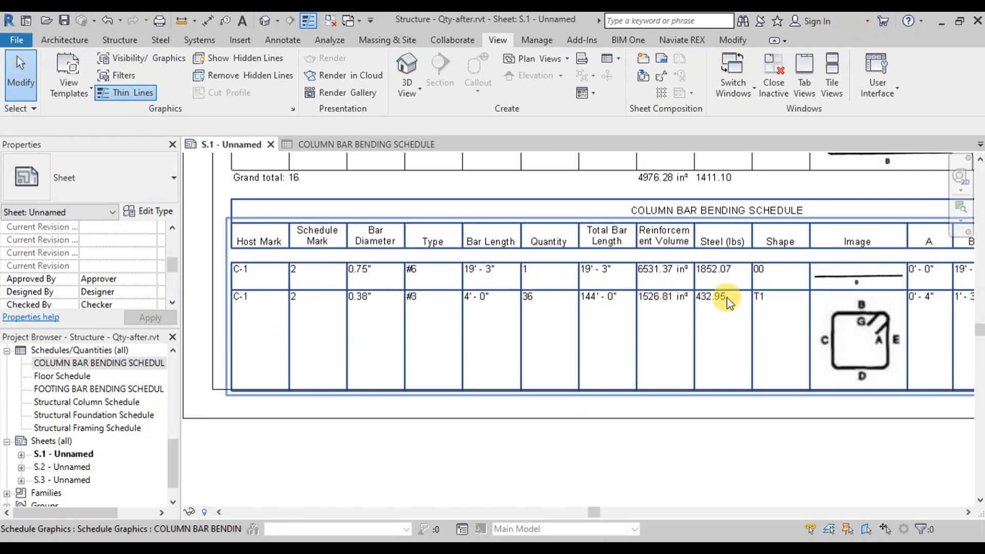
scroll(947, 320, "up", 1)
scroll(459, 286, "down", 2)
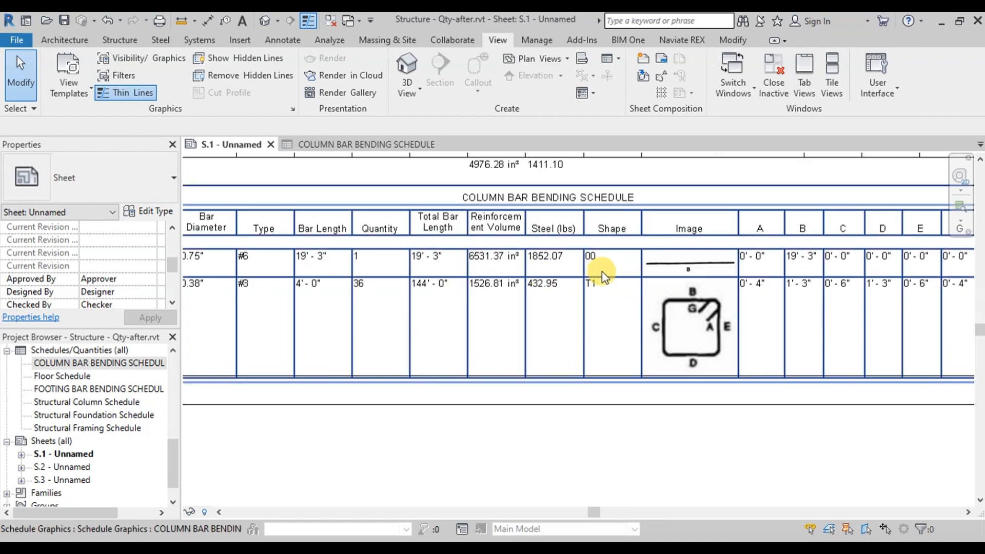
scroll(303, 281, "up", 1)
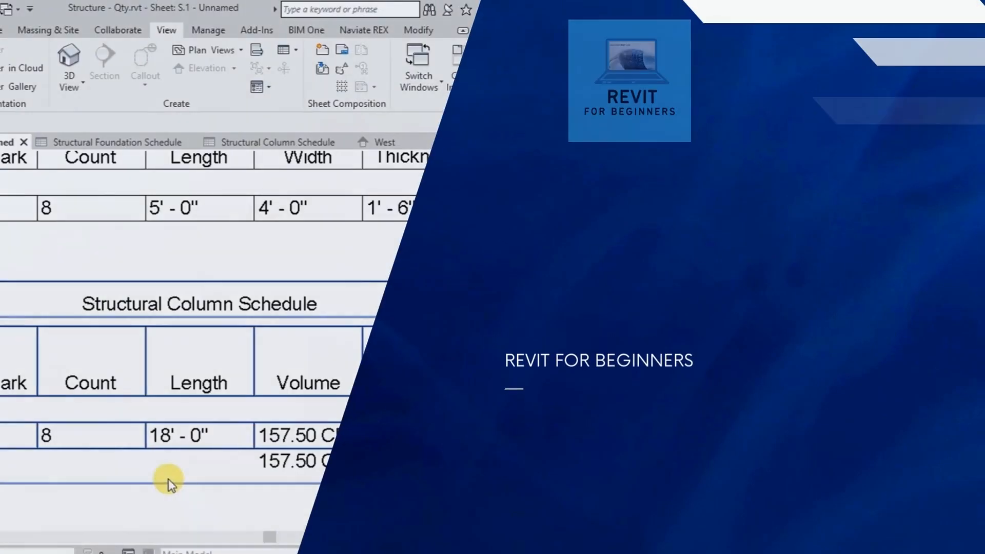